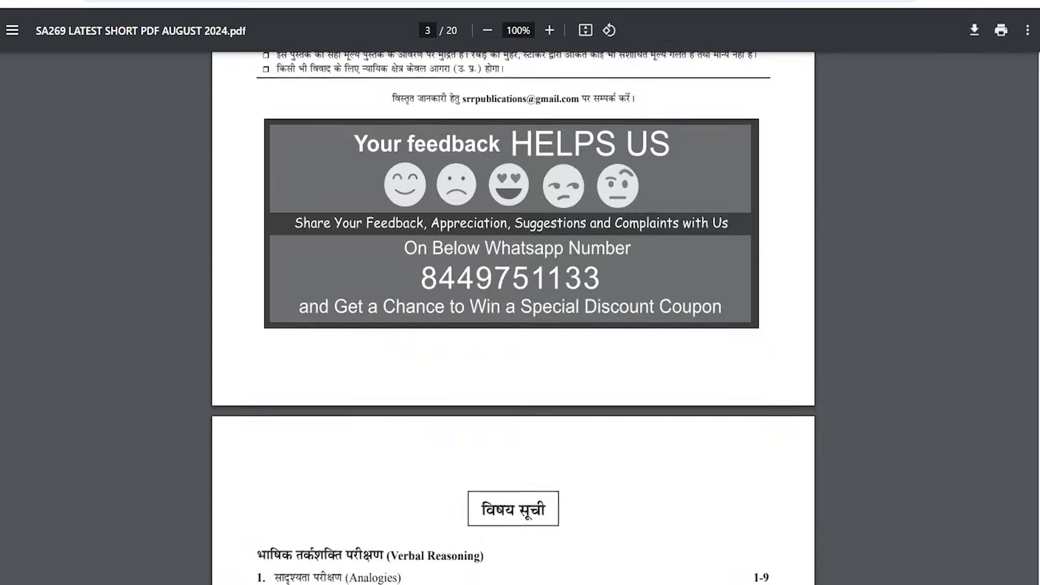
# Scroll the practice book PDF to page 9, number-analogy questions 62–75
pyautogui.scroll(-20, 513, 318)
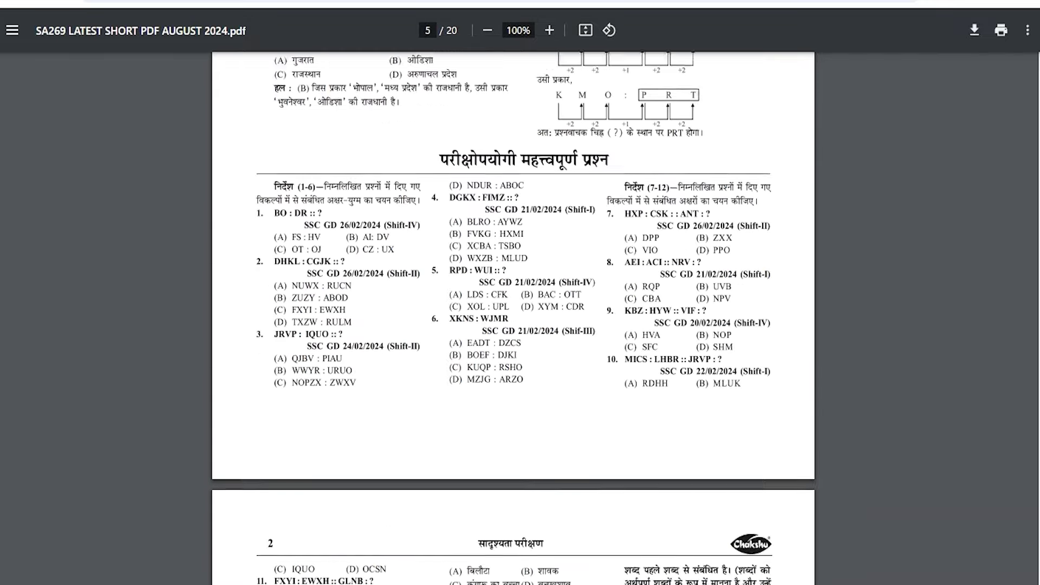
pyautogui.scroll(-20, 514, 318)
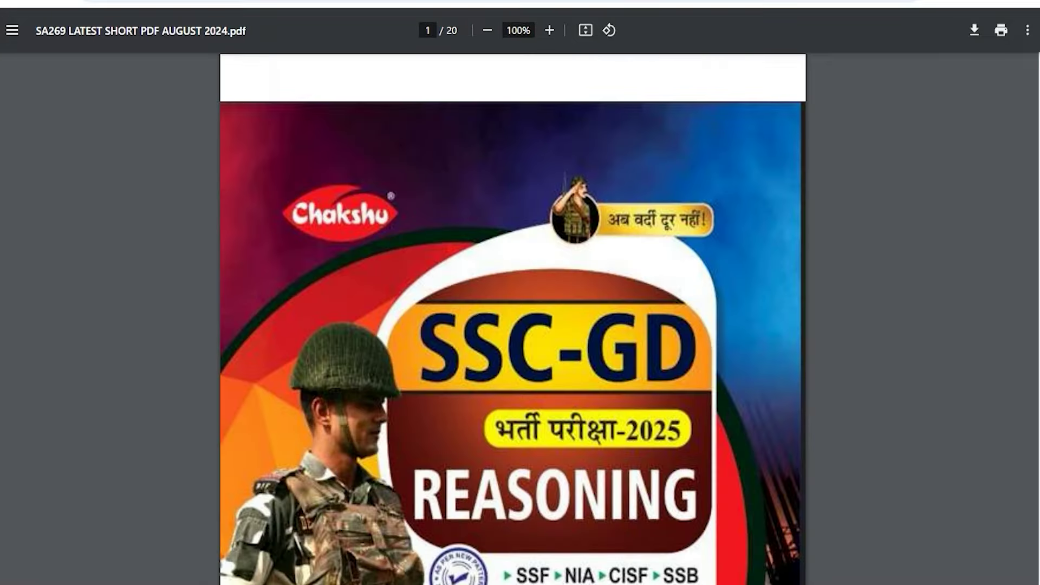
pyautogui.scroll(-5, 513, 318)
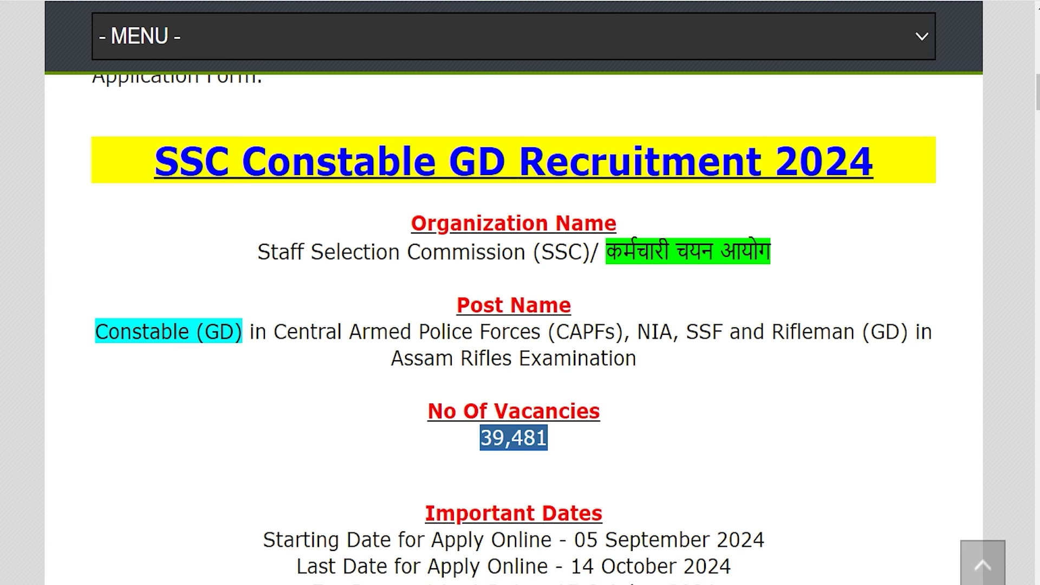
# Highlight the post title and key dates: 05 September, 14 October and 15 October 2024, plus the exam date
pyautogui.moveTo(179, 160); pyautogui.dragTo(506, 160)
pyautogui.moveTo(434, 513); pyautogui.dragTo(594, 513)
pyautogui.click(593, 513)
pyautogui.moveTo(274, 540); pyautogui.dragTo(481, 540)
pyautogui.moveTo(585, 540); pyautogui.dragTo(740, 540)
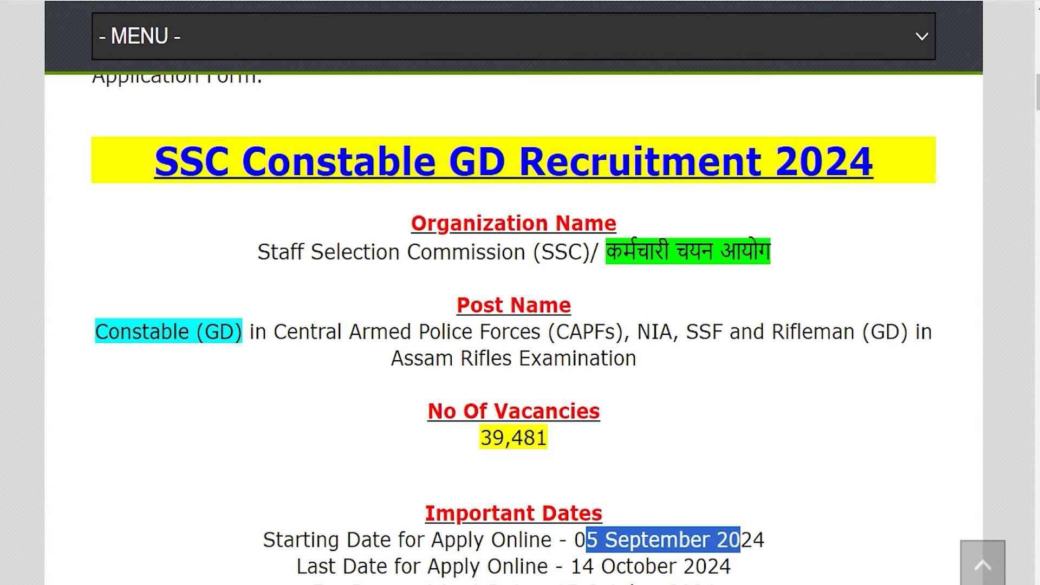
pyautogui.moveTo(583, 567); pyautogui.dragTo(719, 566)
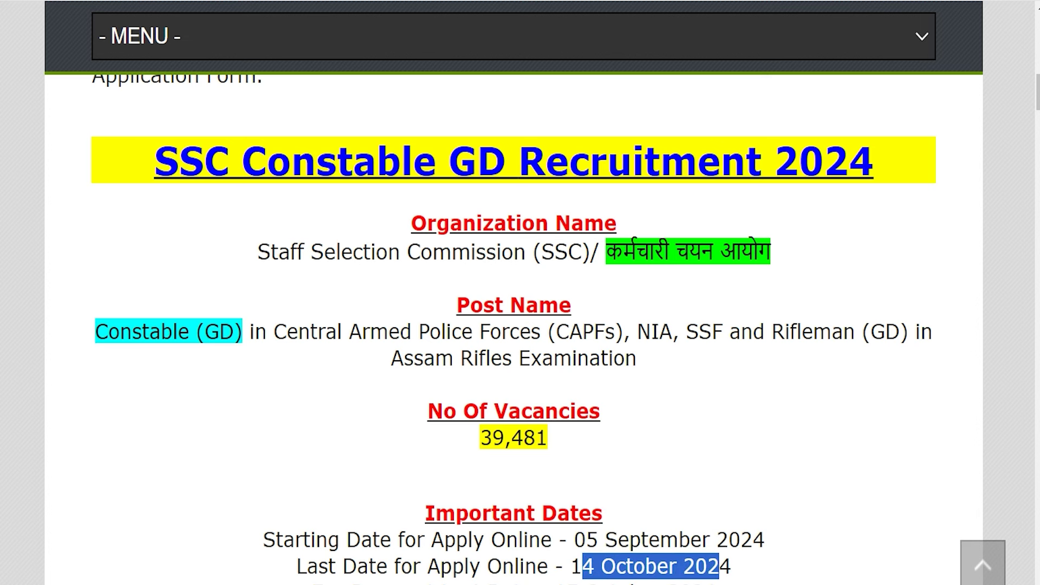
pyautogui.scroll(-1, 514, 330)
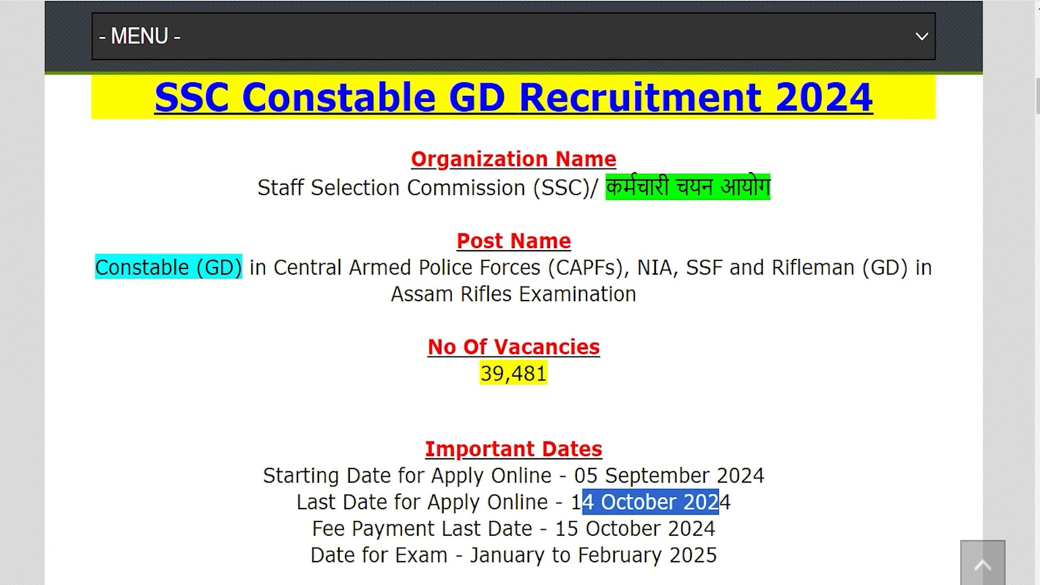
pyautogui.moveTo(556, 528); pyautogui.dragTo(704, 528)
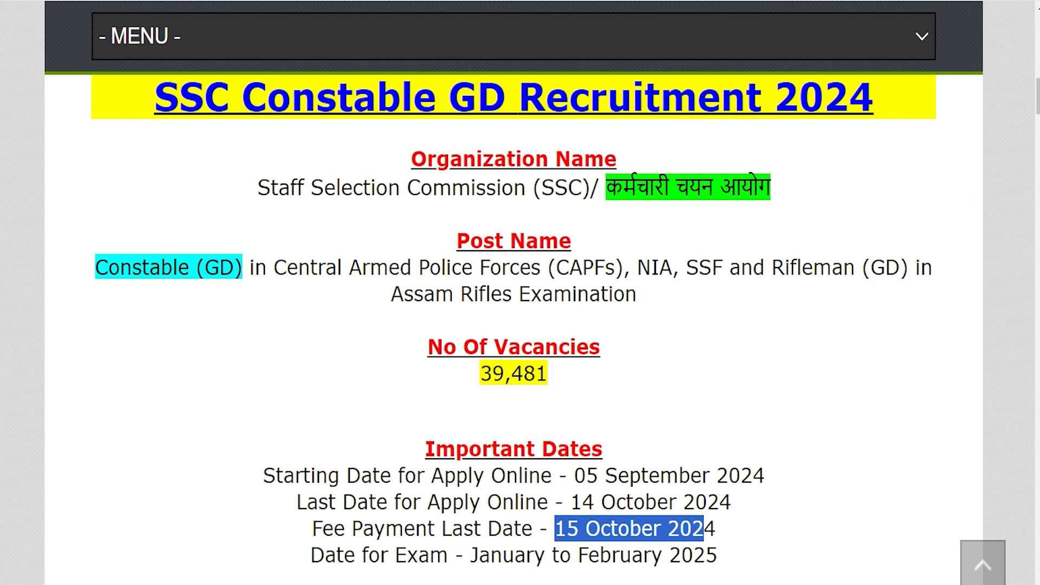
pyautogui.moveTo(388, 554); pyautogui.dragTo(337, 555)
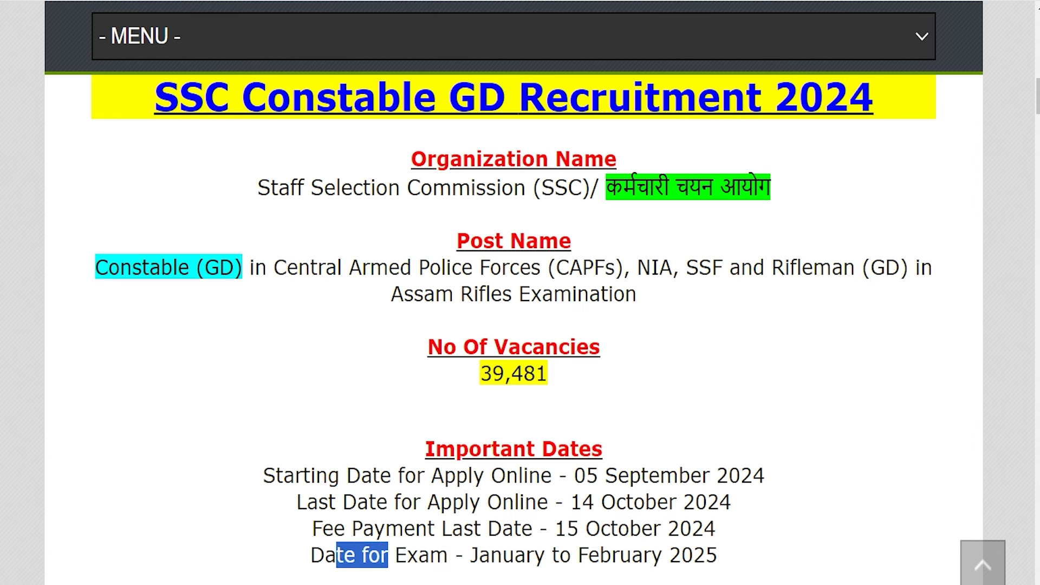
pyautogui.moveTo(489, 555); pyautogui.dragTo(705, 555)
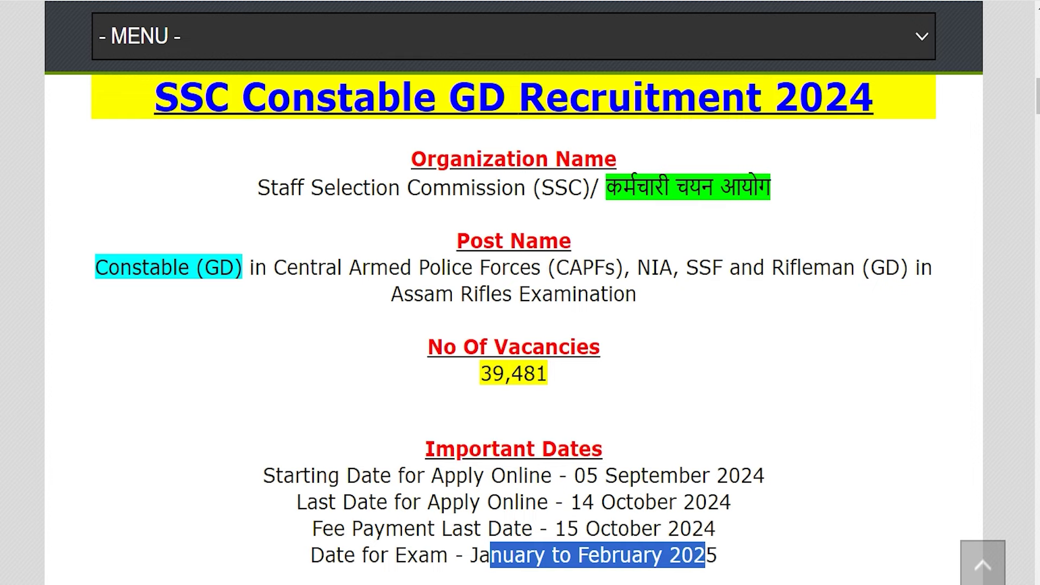
# Highlight the 10th Pass qualification and the Official Notification Pdf link under Important Links
pyautogui.scroll(-1, 705, 555)
pyautogui.scroll(-5, 514, 325)
pyautogui.tripleClick(488, 425)
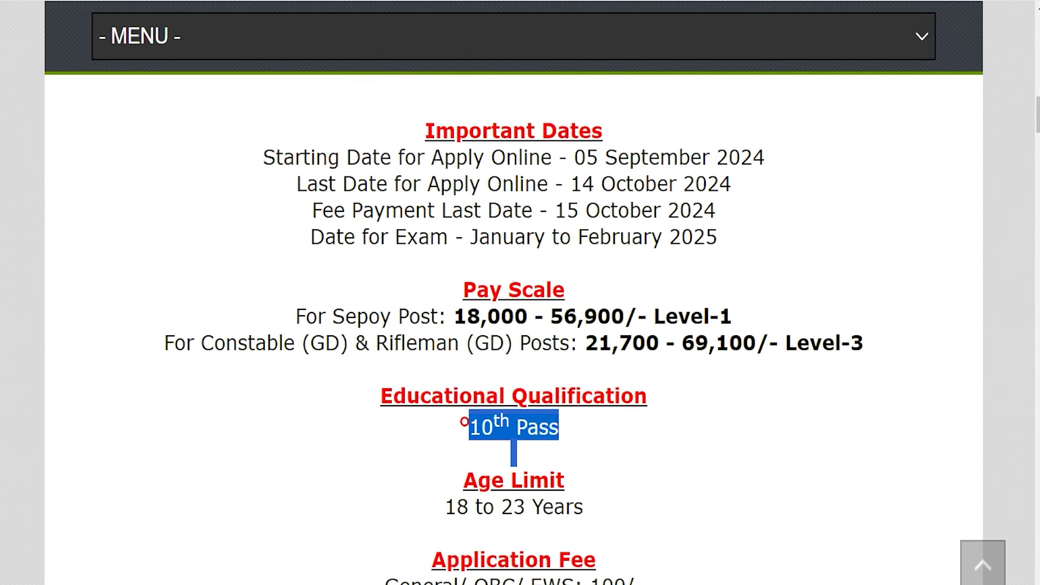
pyautogui.scroll(-4, 513, 326)
pyautogui.scroll(-10, 530, 330)
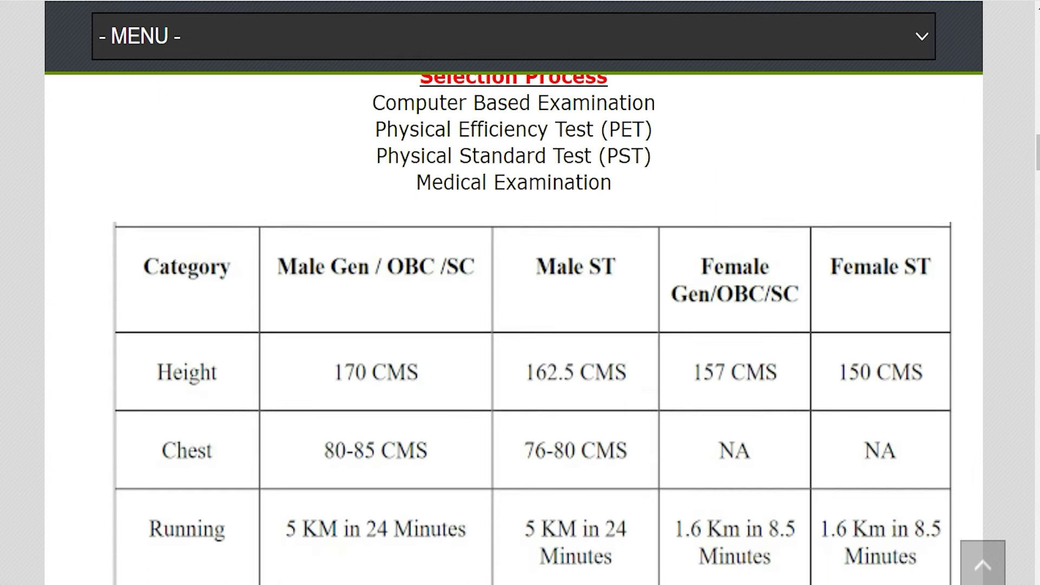
pyautogui.scroll(-2, 532, 336)
pyautogui.scroll(-3, 532, 336)
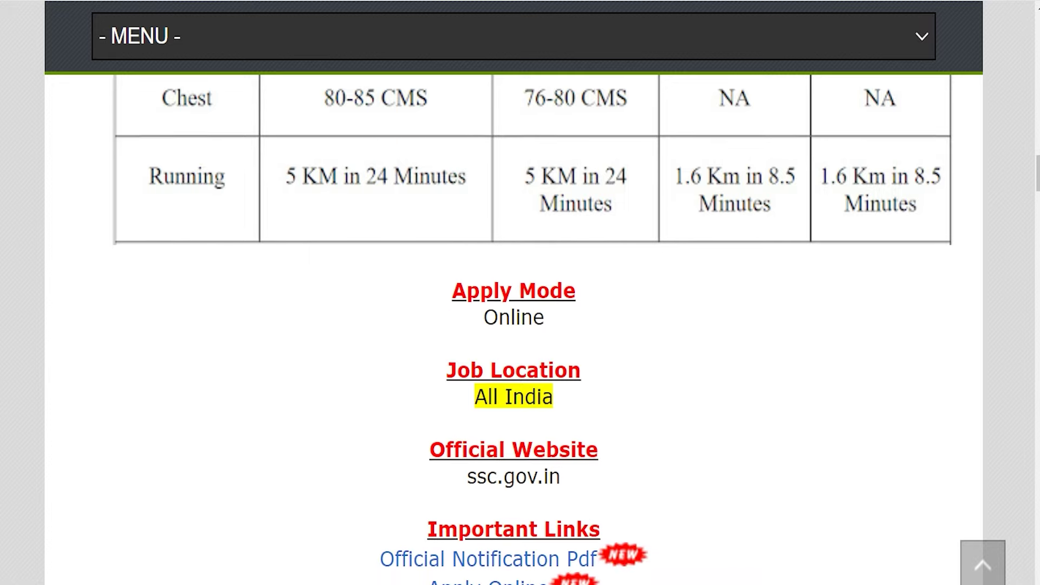
pyautogui.moveTo(438, 432); pyautogui.dragTo(589, 432)
pyautogui.moveTo(358, 463); pyautogui.dragTo(589, 461)
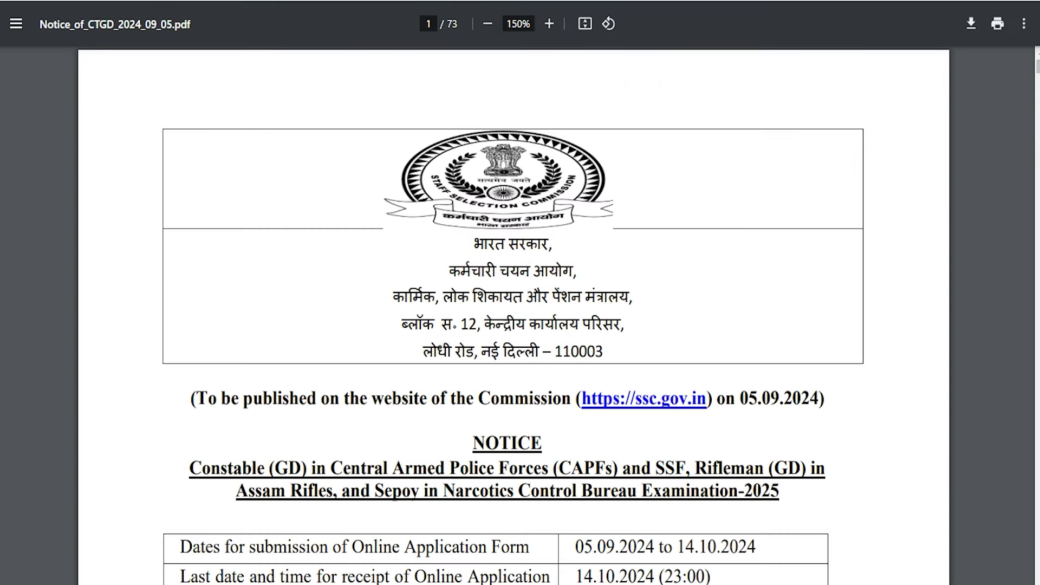
# Highlight the 39481 total vacancies in the notice and the Apply Online link
pyautogui.scroll(-20, 514, 314)
pyautogui.scroll(-12, 514, 315)
pyautogui.scroll(4, 514, 314)
pyautogui.doubleClick(847, 422)
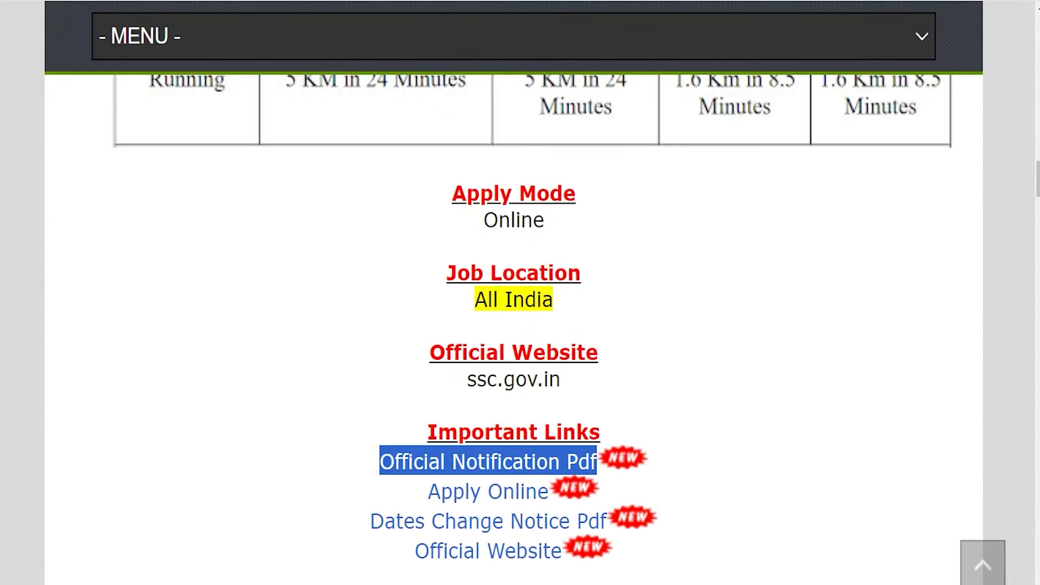
pyautogui.moveTo(411, 488); pyautogui.dragTo(548, 490)
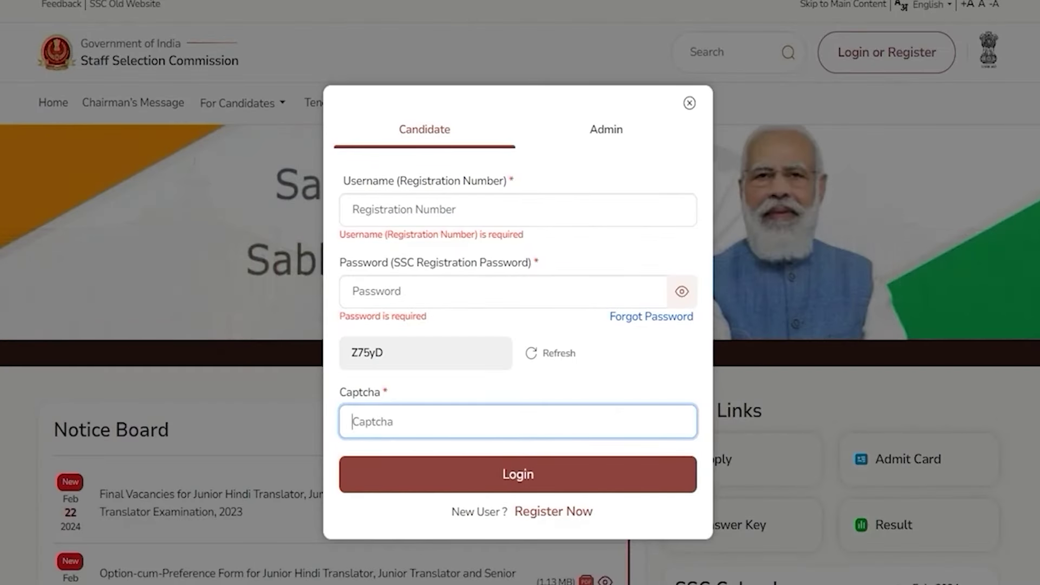
# Register as a new candidate and review the Personal Details, Password Creation, Additional Details and Declaration stages before continuing
pyautogui.click(552, 511)
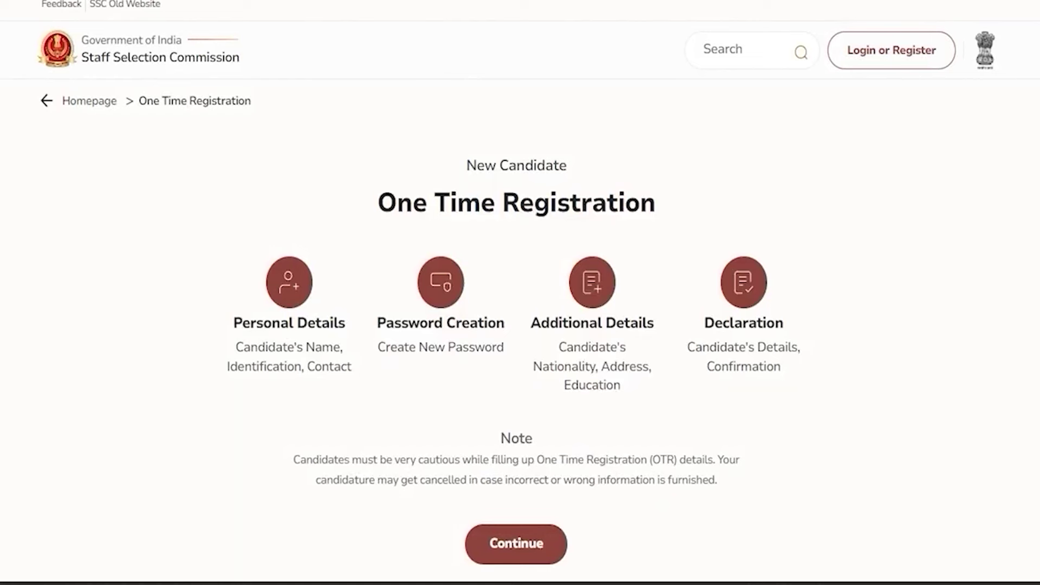
pyautogui.moveTo(398, 203); pyautogui.dragTo(640, 204)
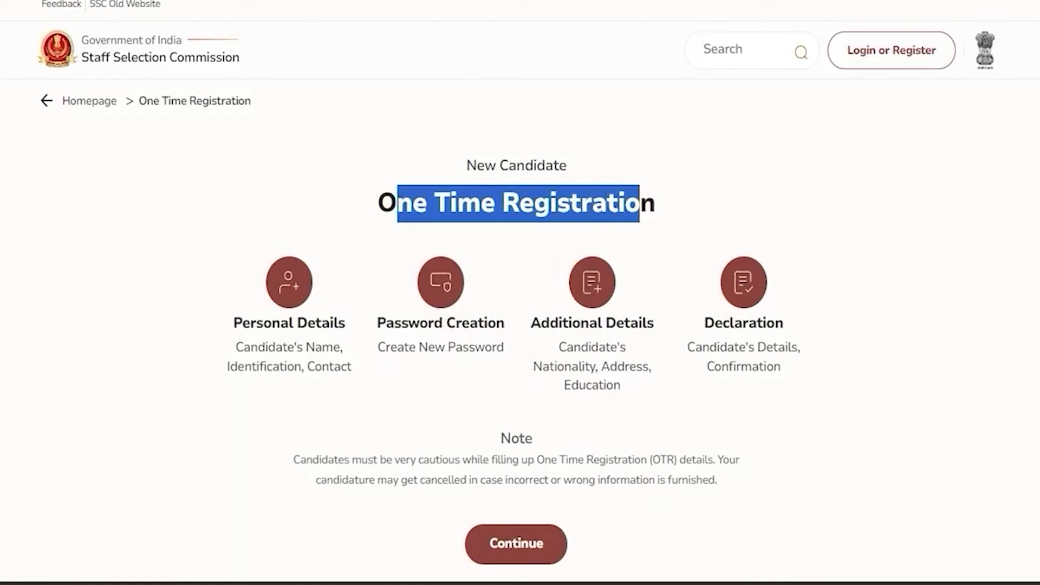
pyautogui.moveTo(251, 324); pyautogui.dragTo(315, 323)
pyautogui.moveTo(396, 324); pyautogui.dragTo(478, 323)
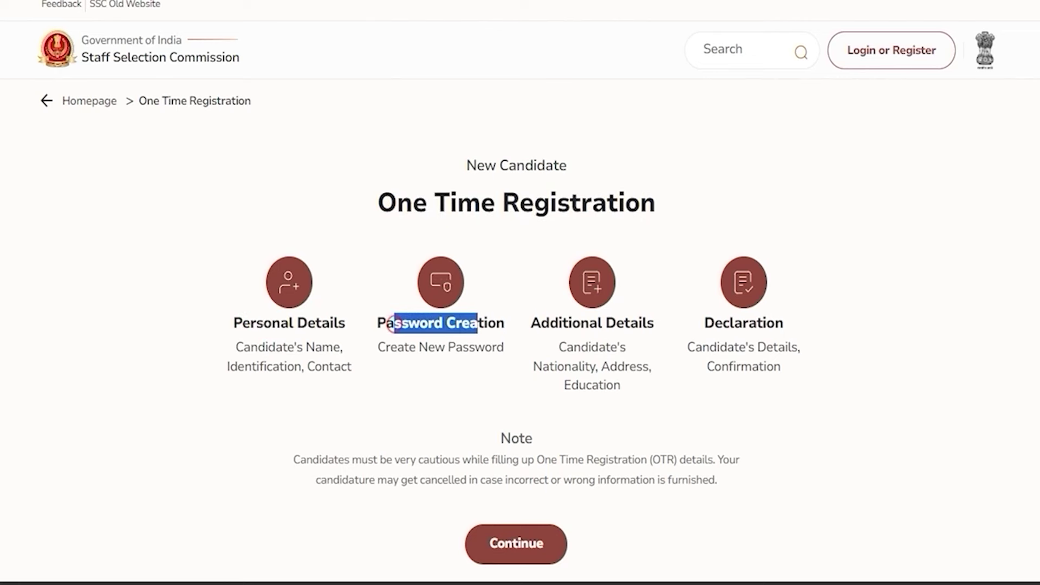
pyautogui.moveTo(549, 324); pyautogui.dragTo(638, 324)
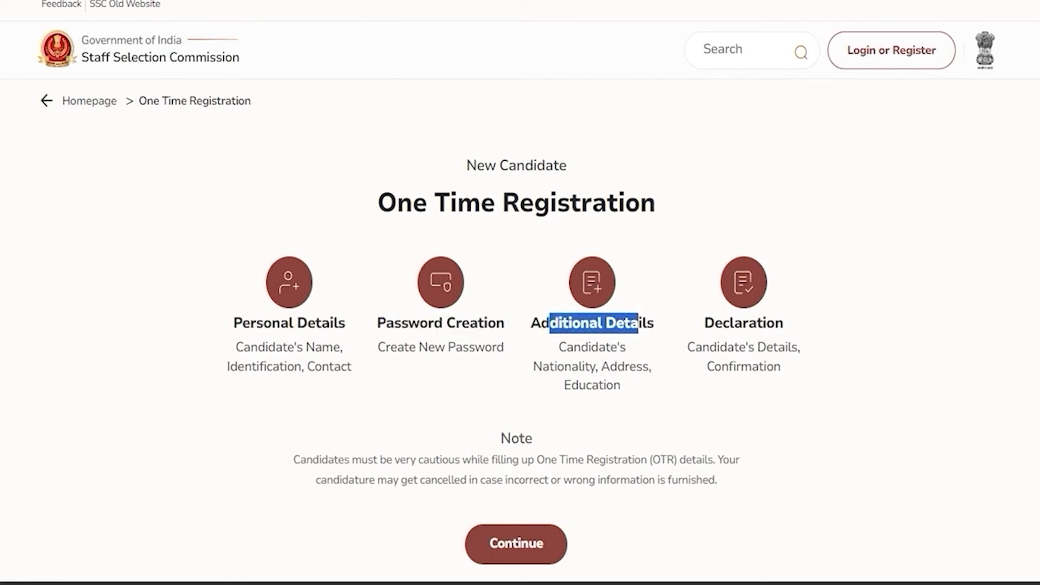
pyautogui.moveTo(724, 323); pyautogui.dragTo(775, 324)
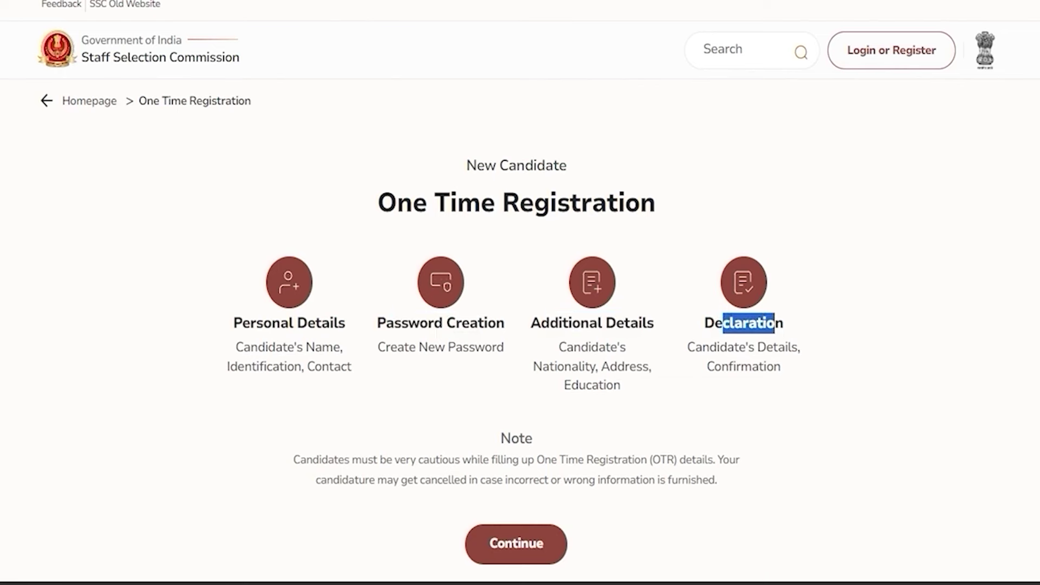
pyautogui.click(520, 546)
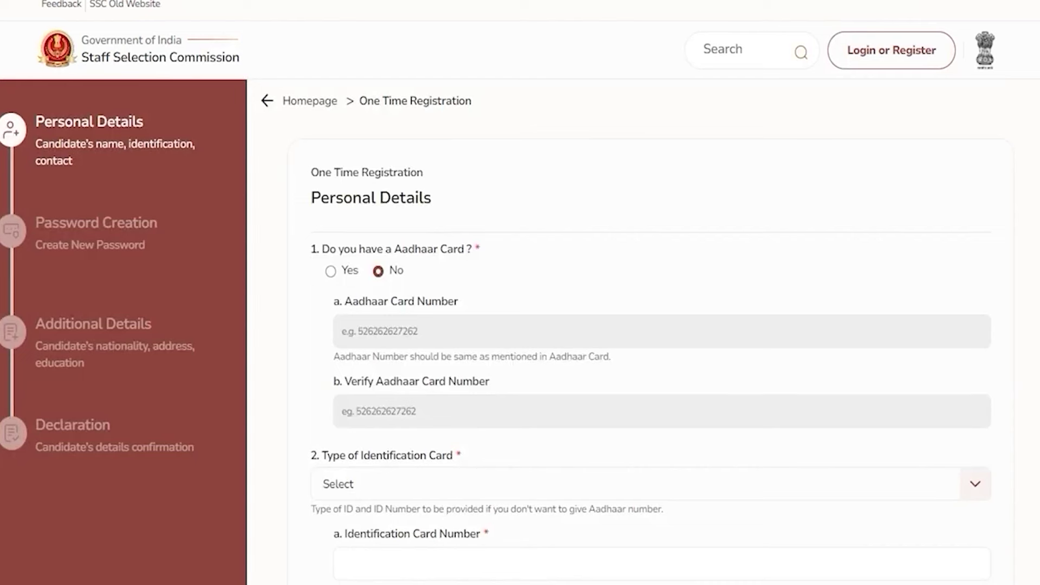
# Try Yes on the Aadhaar question, then switch it to No so an identification card is required
pyautogui.moveTo(330, 198); pyautogui.dragTo(400, 198)
pyautogui.moveTo(336, 250); pyautogui.dragTo(446, 250)
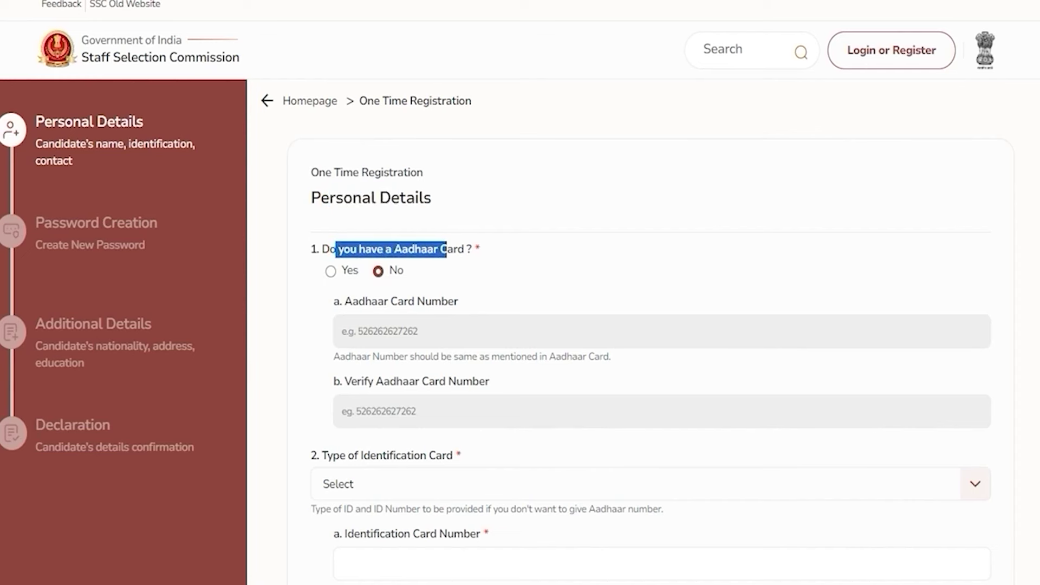
pyautogui.click(331, 271)
pyautogui.click(379, 329)
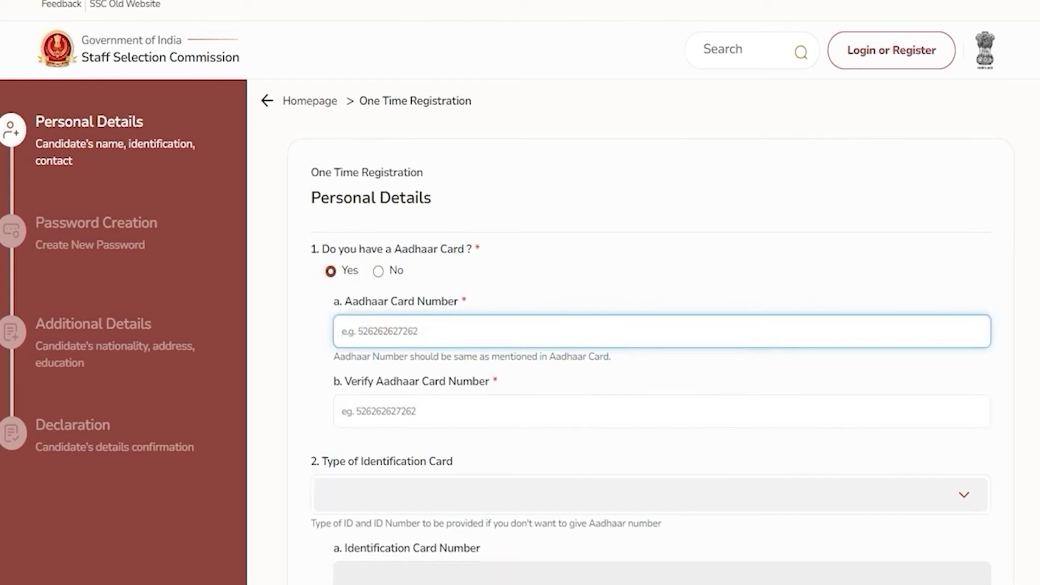
pyautogui.click(379, 411)
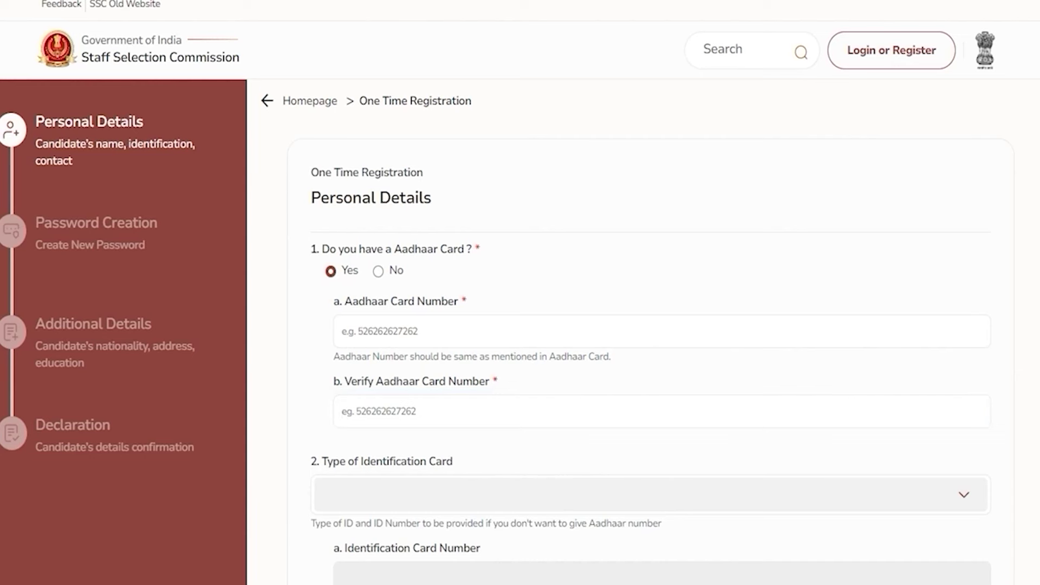
pyautogui.click(379, 271)
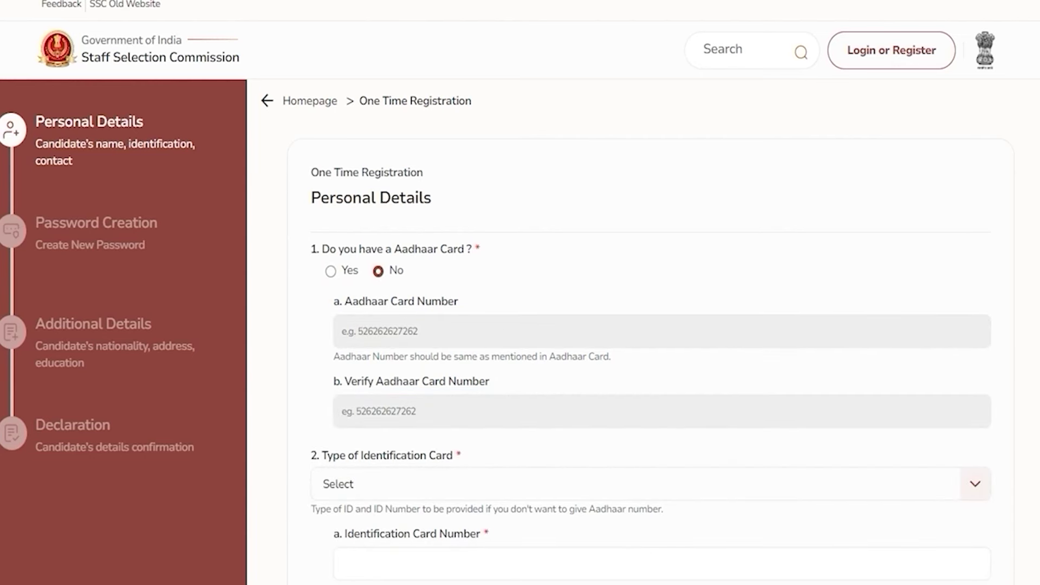
pyautogui.moveTo(361, 455); pyautogui.dragTo(414, 455)
pyautogui.click(938, 485)
# Choose Pan Card as the Type of Identification Card
pyautogui.click(975, 483)
pyautogui.click(975, 484)
pyautogui.scroll(-1, 978, 483)
pyautogui.press('Down')
pyautogui.press('Down')
pyautogui.press('Down')
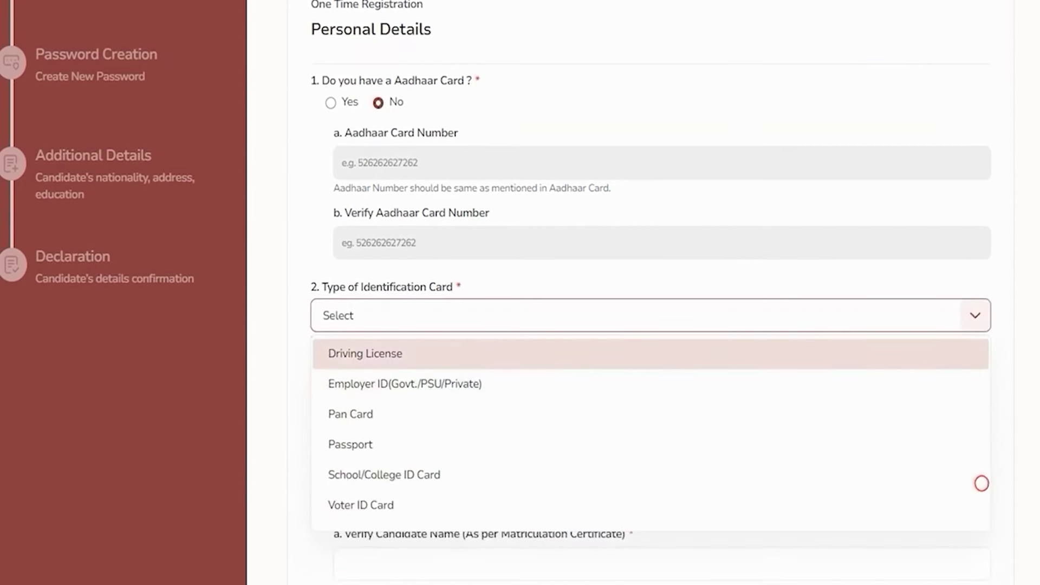
pyautogui.press('Down')
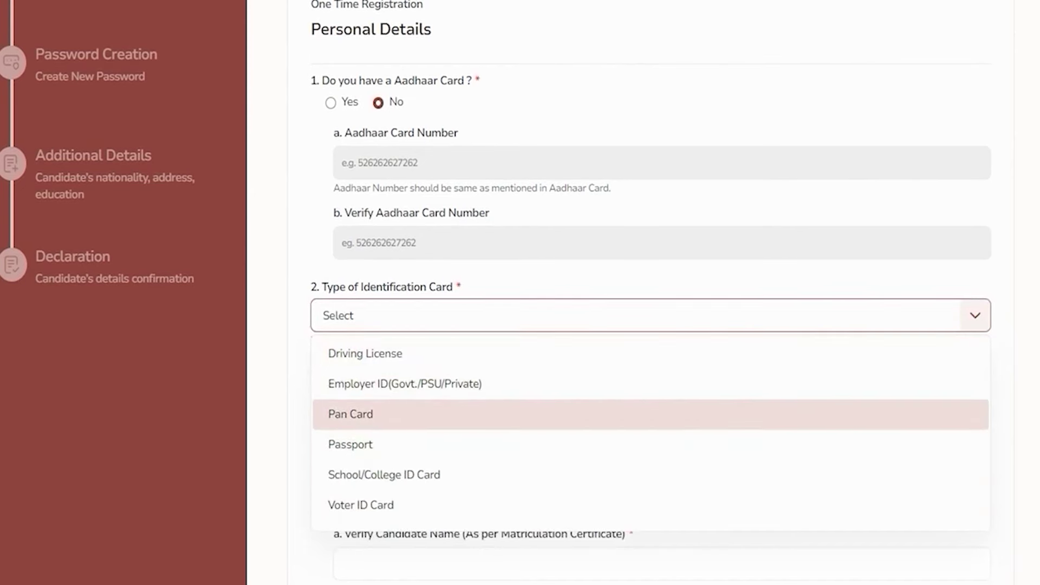
pyautogui.click(355, 414)
pyautogui.click(386, 395)
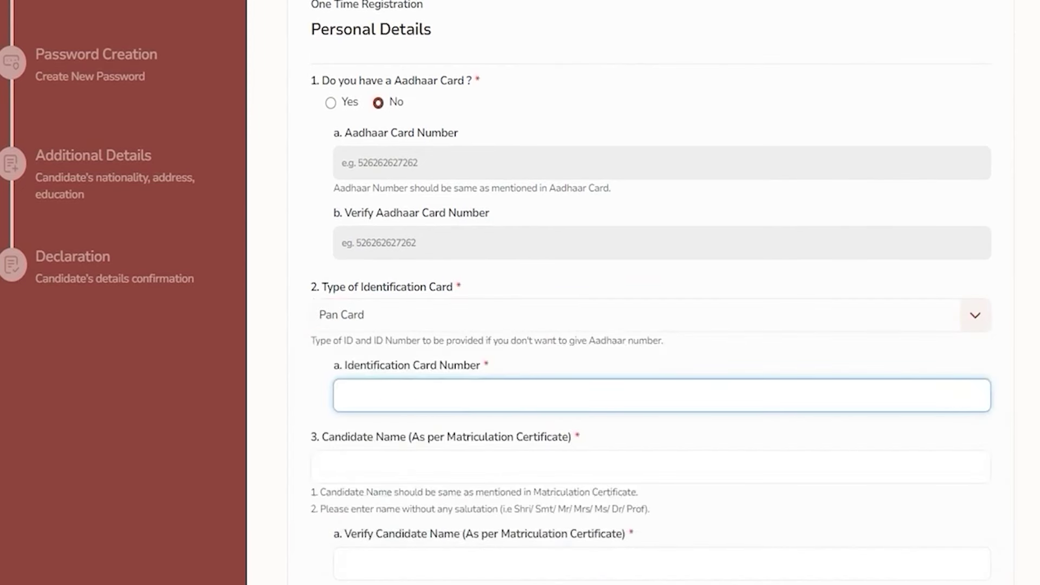
# Enter the candidate's name in both name fields and answer Yes to having changed name
pyautogui.click(380, 467)
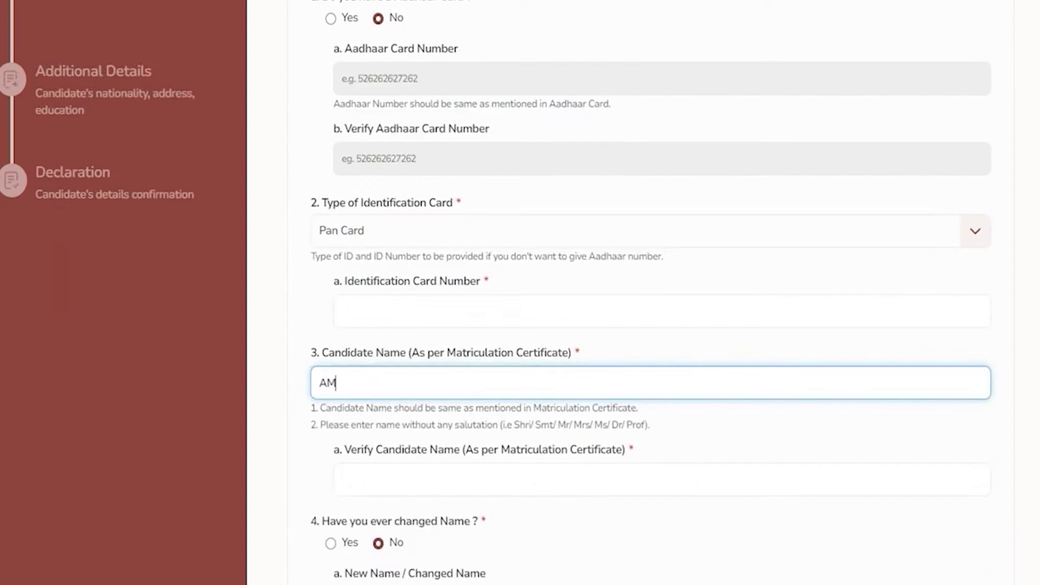
pyautogui.click(383, 483)
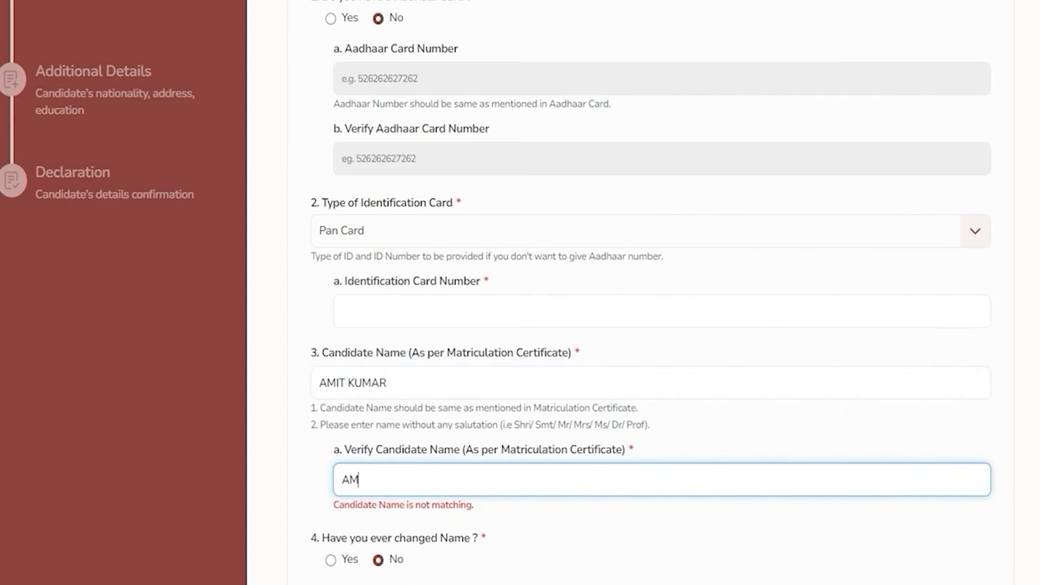
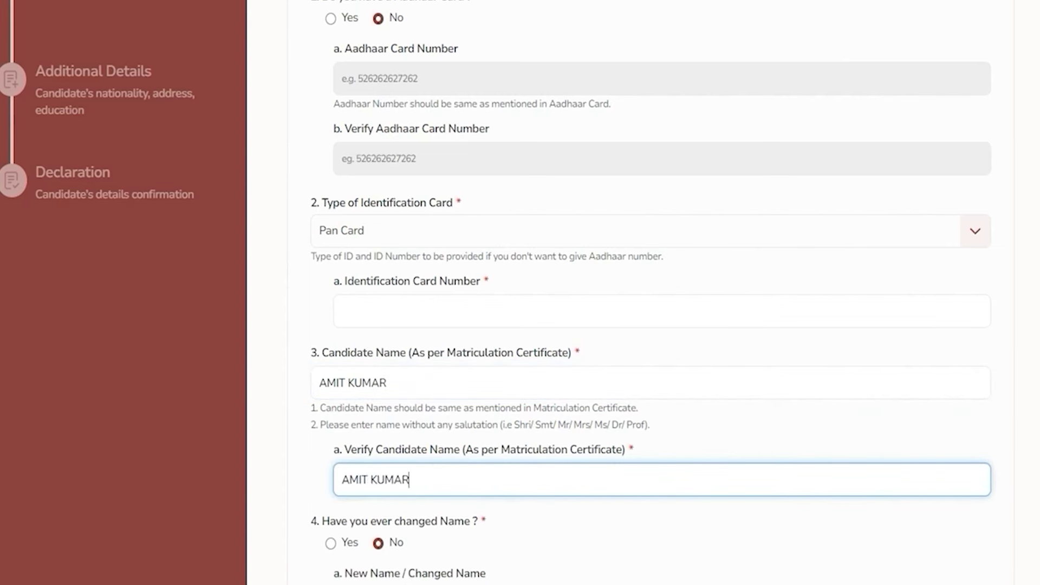
pyautogui.scroll(-3, 650, 293)
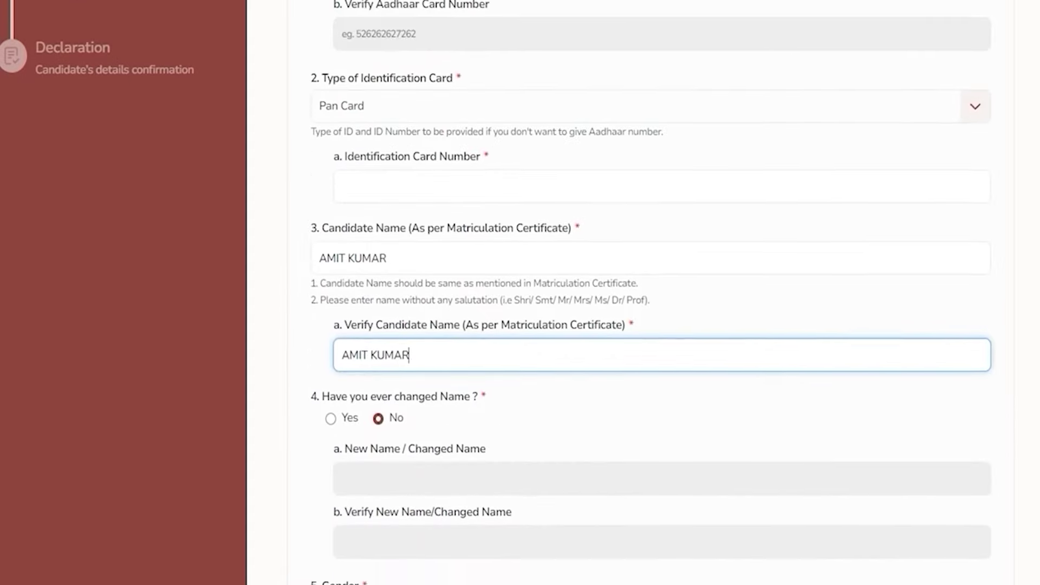
pyautogui.moveTo(337, 353); pyautogui.dragTo(454, 353)
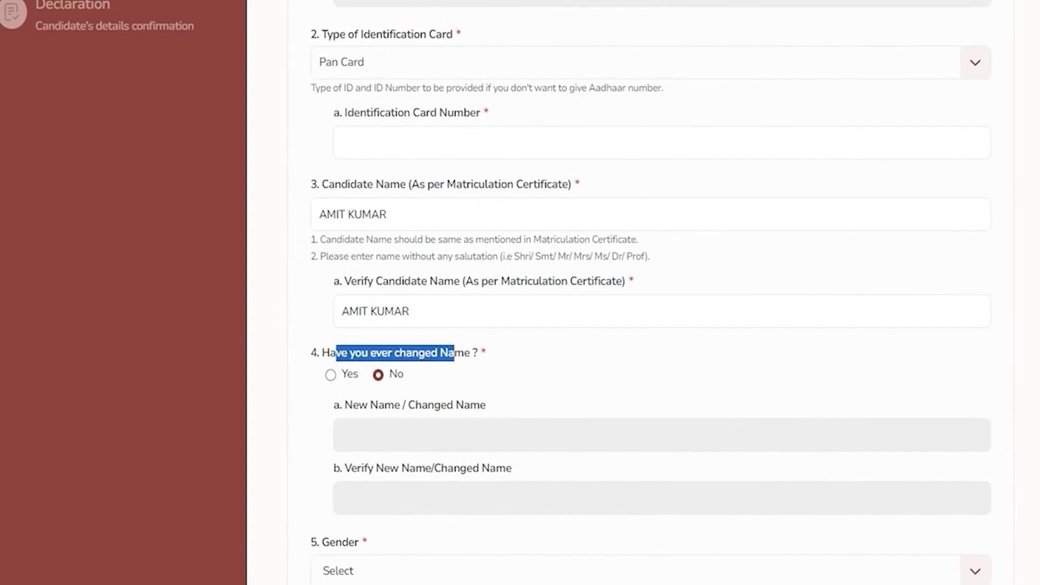
pyautogui.click(331, 375)
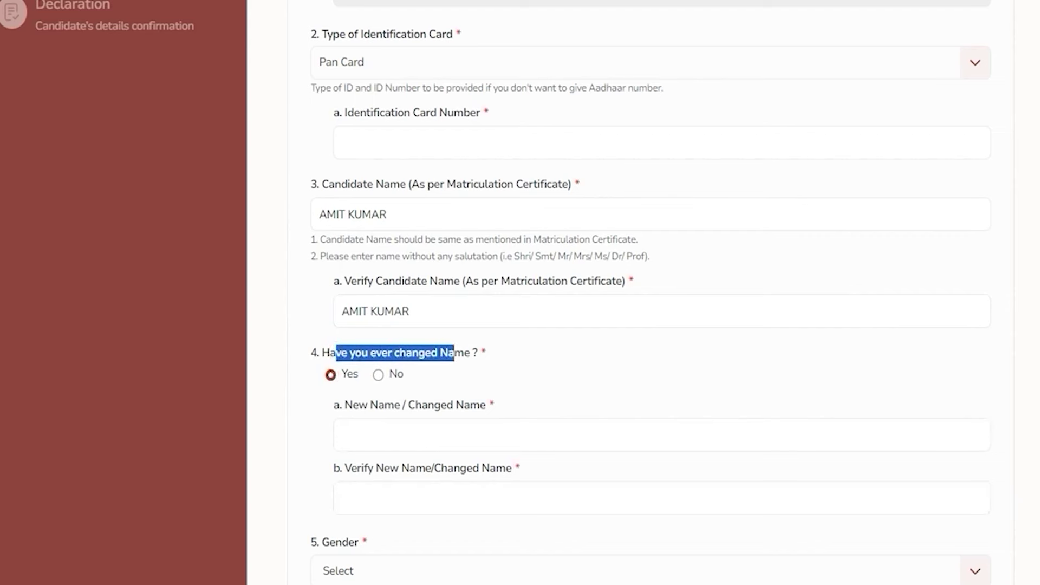
# Switch 'Have you ever changed Name?' back to No, disabling the New Name fields
pyautogui.click(368, 431)
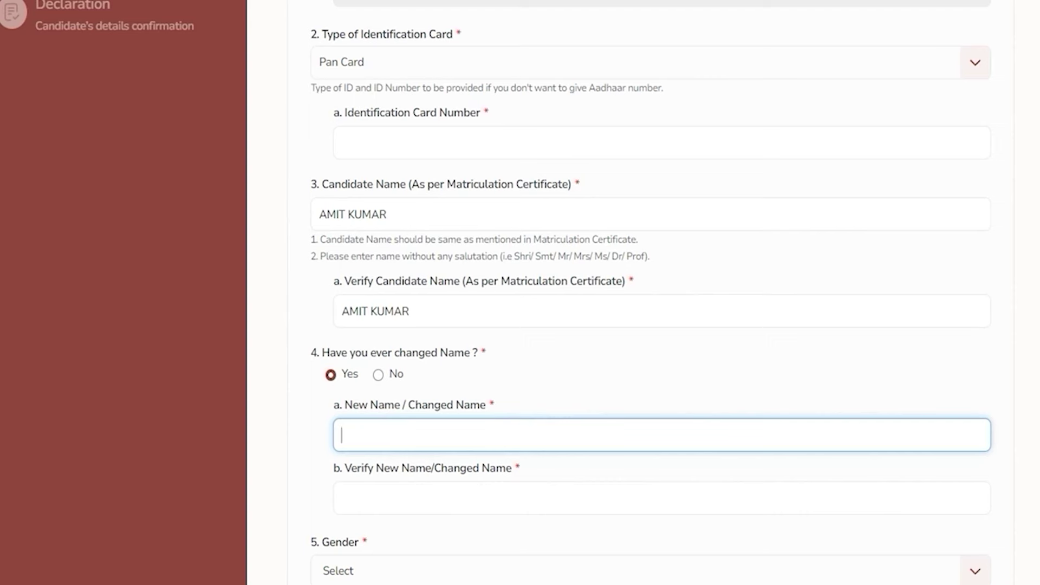
pyautogui.click(379, 375)
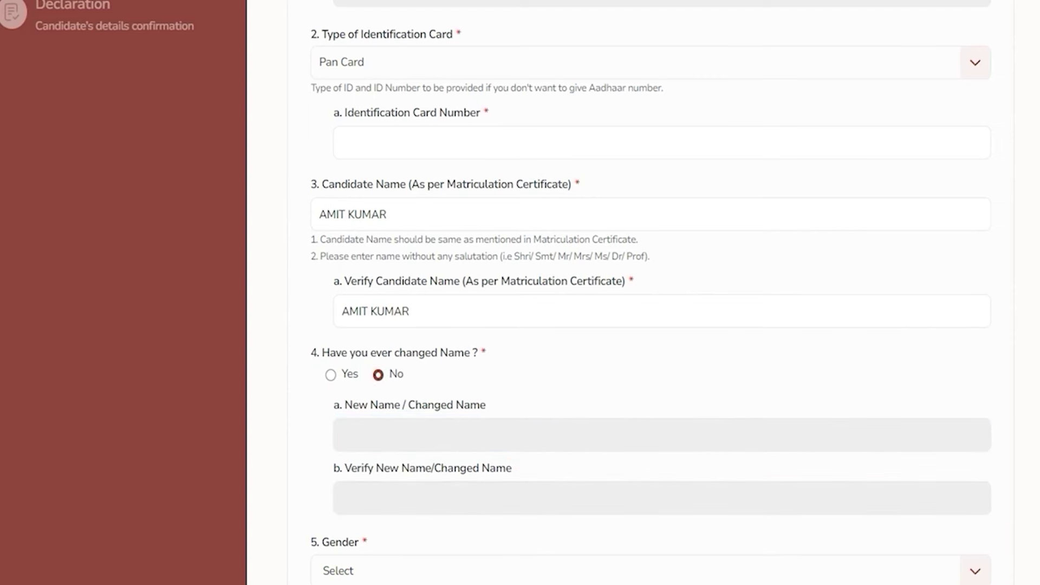
pyautogui.scroll(-3, 650, 293)
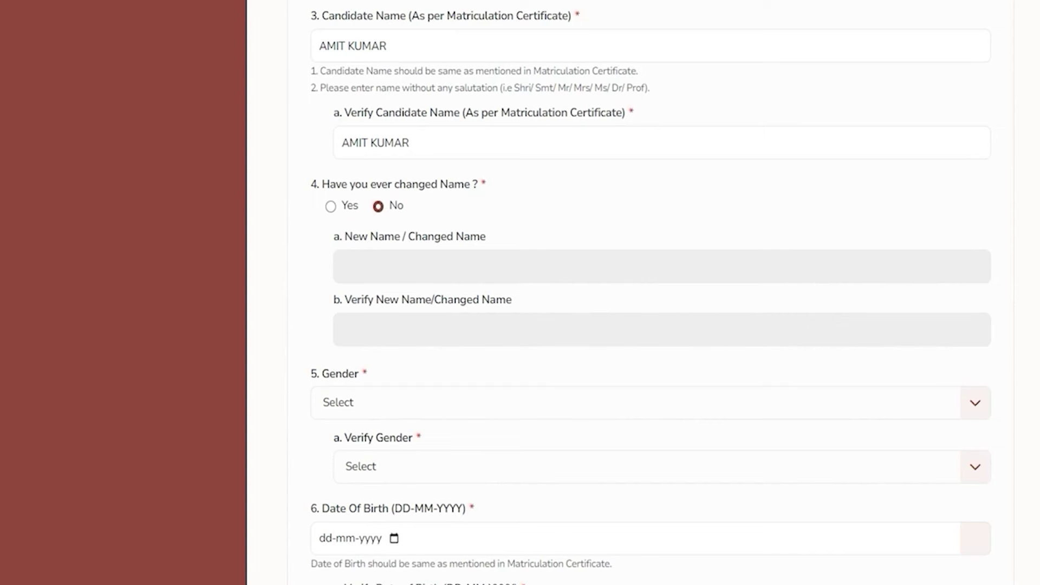
# Set Gender to Male and Verify Gender to Male
pyautogui.scroll(-2, 651, 292)
pyautogui.click(392, 318)
pyautogui.press('Down')
pyautogui.press('Down')
pyautogui.press('Return')
pyautogui.click(418, 384)
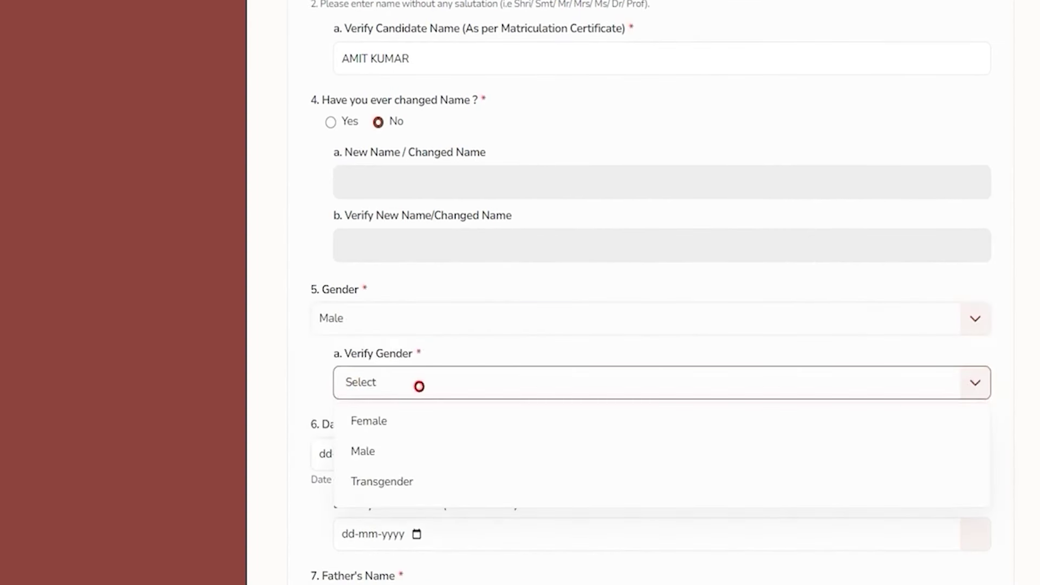
pyautogui.click(372, 451)
# Open and close the Date of Birth and verification calendars without choosing a date
pyautogui.scroll(-2, 372, 452)
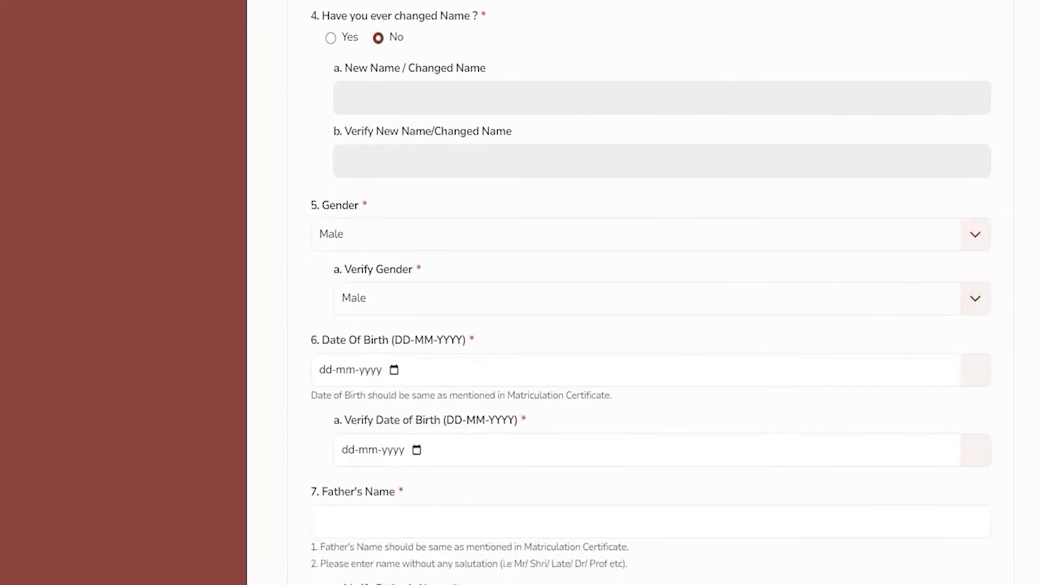
pyautogui.scroll(-2, 445, 256)
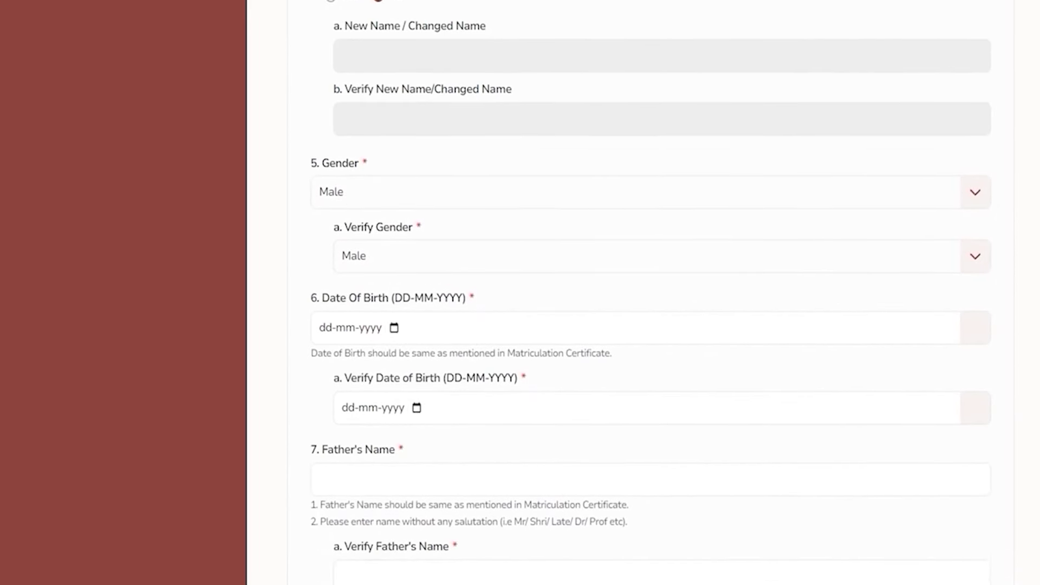
pyautogui.click(445, 255)
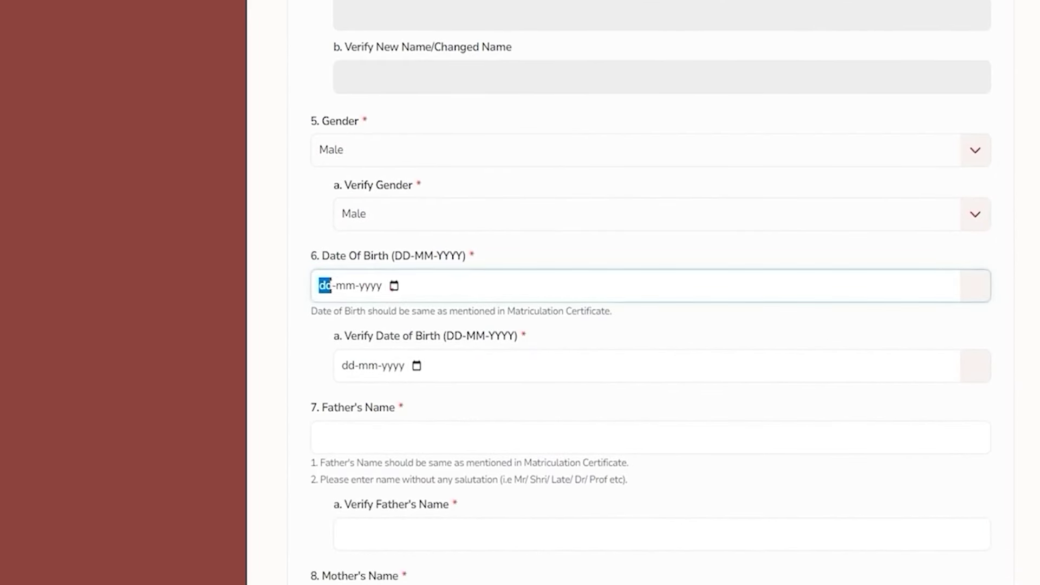
pyautogui.click(394, 286)
pyautogui.press('Escape')
pyautogui.click(567, 332)
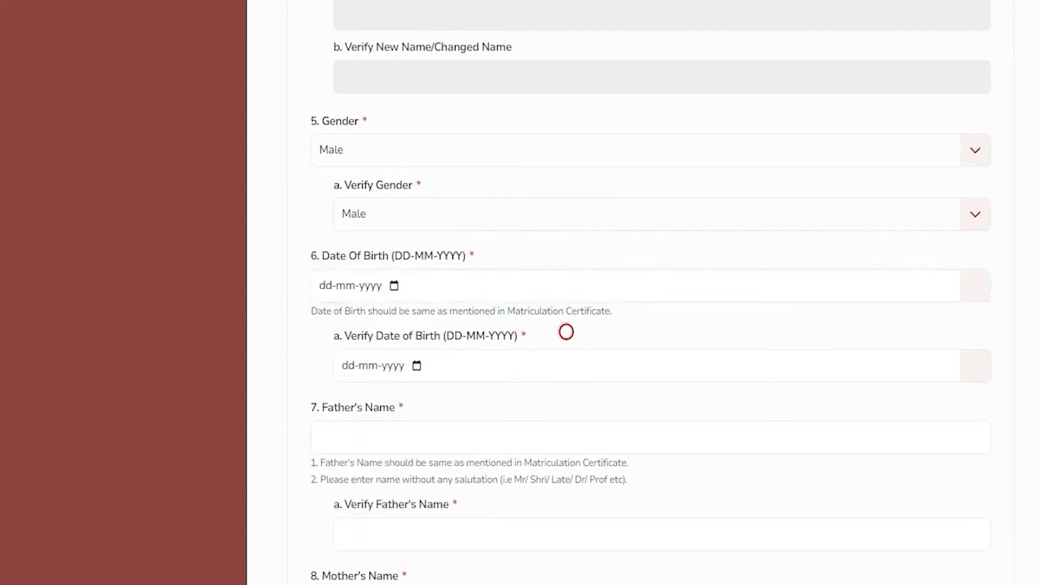
pyautogui.click(417, 365)
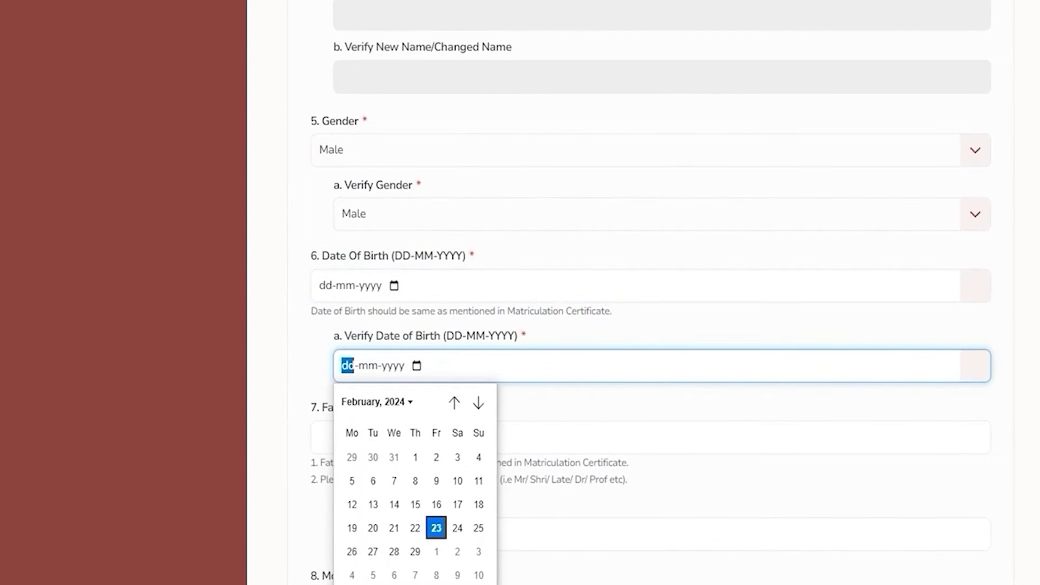
pyautogui.click(548, 395)
pyautogui.click(372, 431)
# Enter the father's name, leaving Verify Father's Name empty
pyautogui.write('RAKESH')
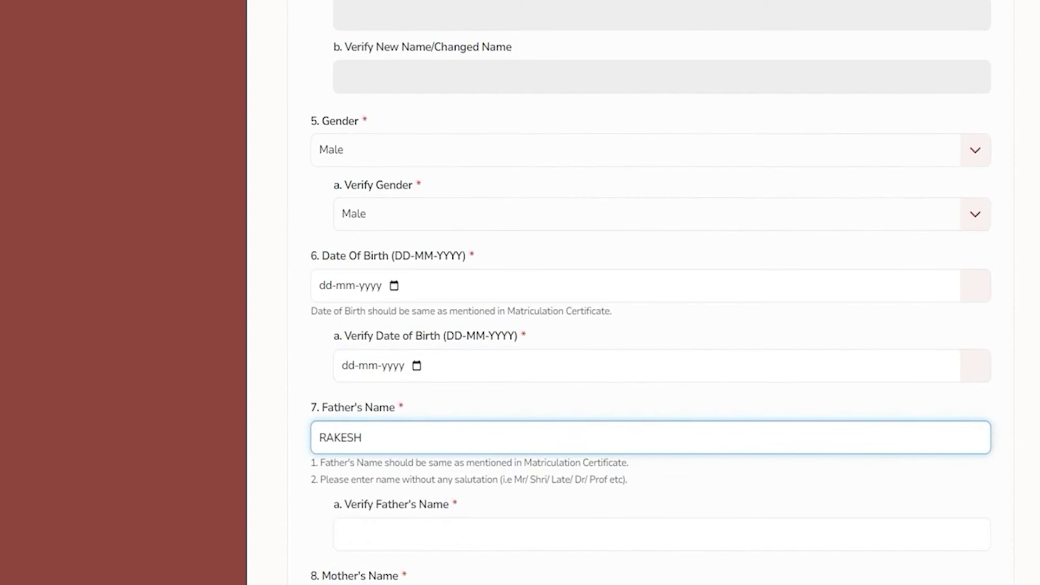
pyautogui.scroll(-3, 650, 292)
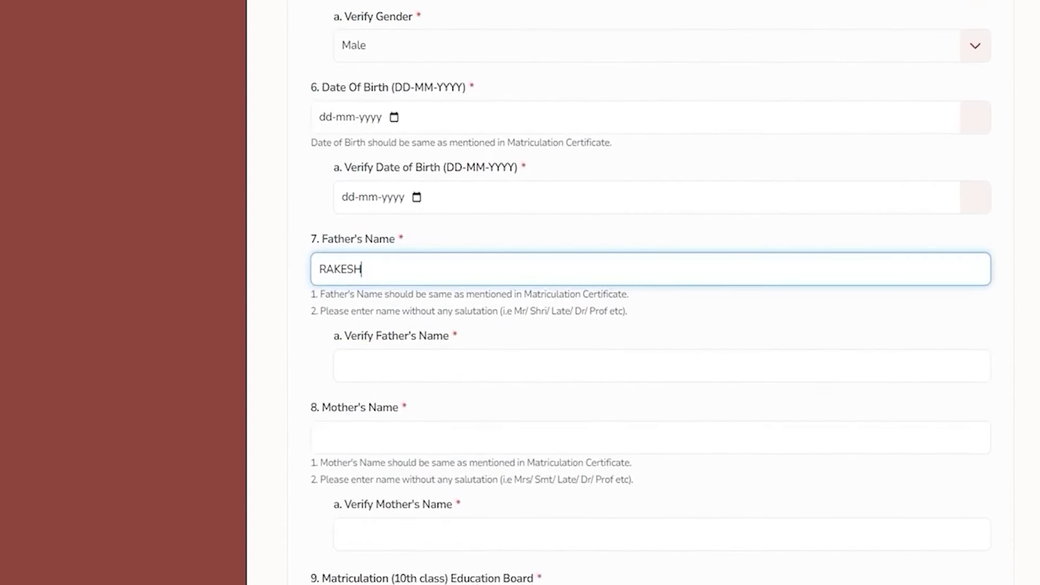
pyautogui.click(379, 365)
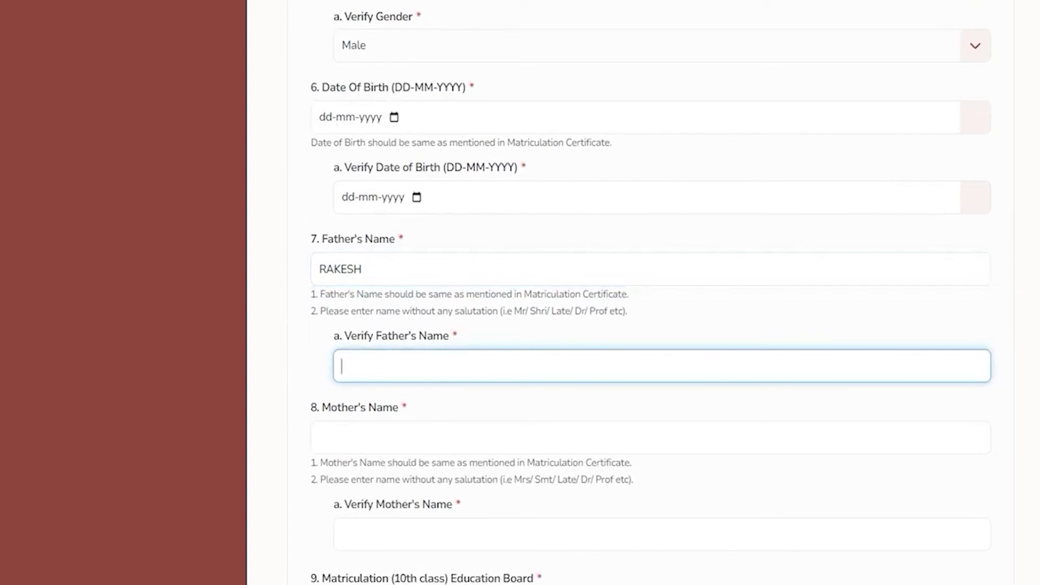
pyautogui.scroll(-3, 650, 293)
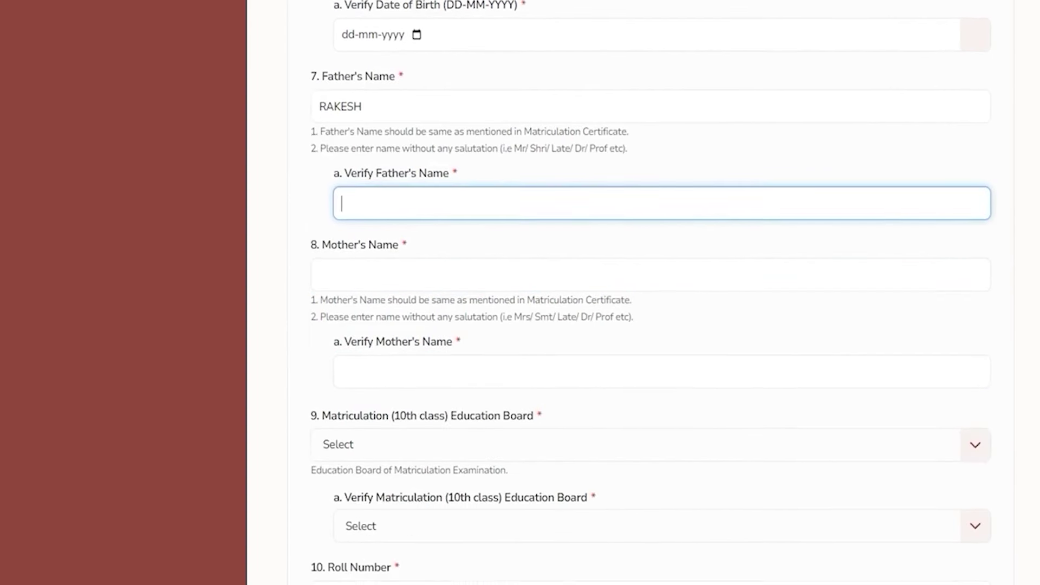
pyautogui.moveTo(382, 239); pyautogui.dragTo(329, 239)
# Enter the mother's name in both the Mother's Name and its verification field
pyautogui.click(366, 271)
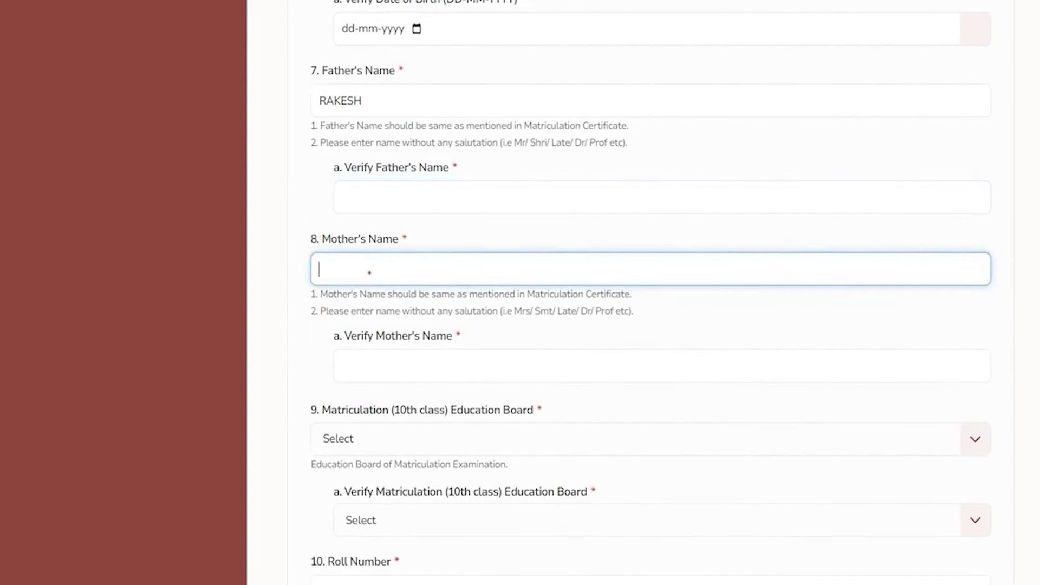
pyautogui.write('REENA')
pyautogui.click(360, 367)
pyautogui.write('REENA')
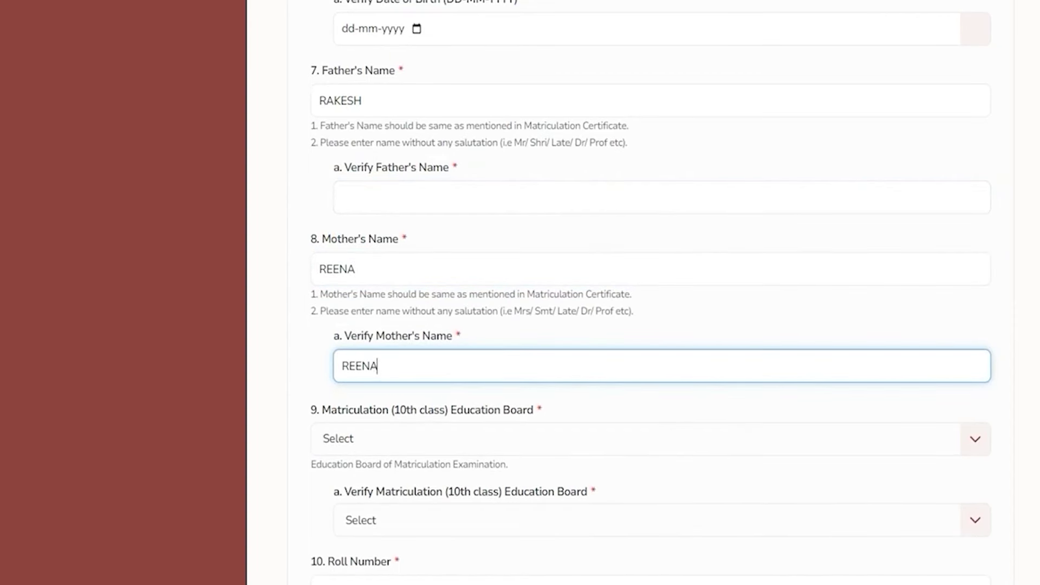
pyautogui.scroll(-2, 650, 292)
pyautogui.scroll(-1, 650, 292)
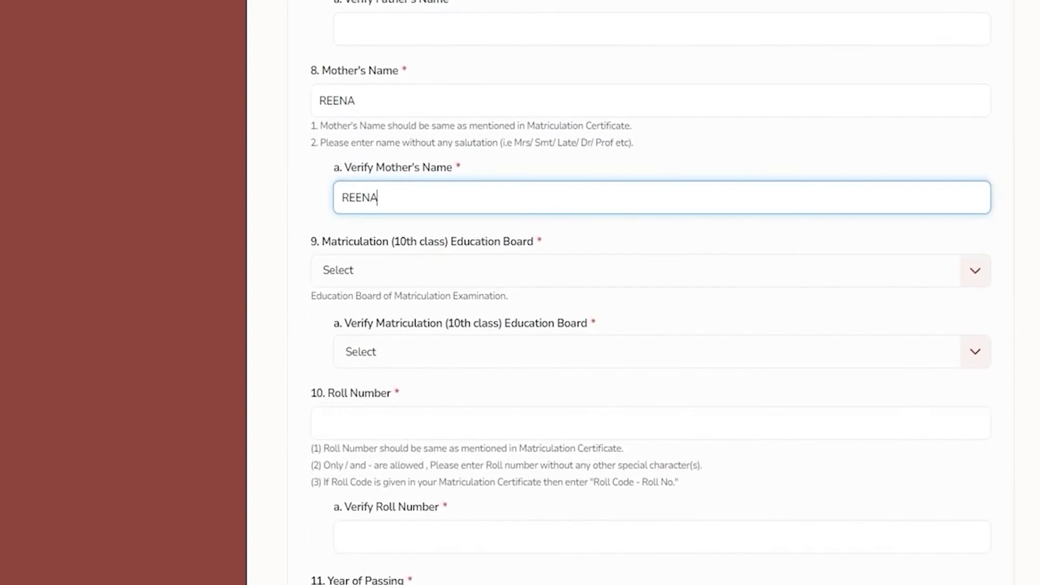
pyautogui.moveTo(481, 241); pyautogui.dragTo(352, 240)
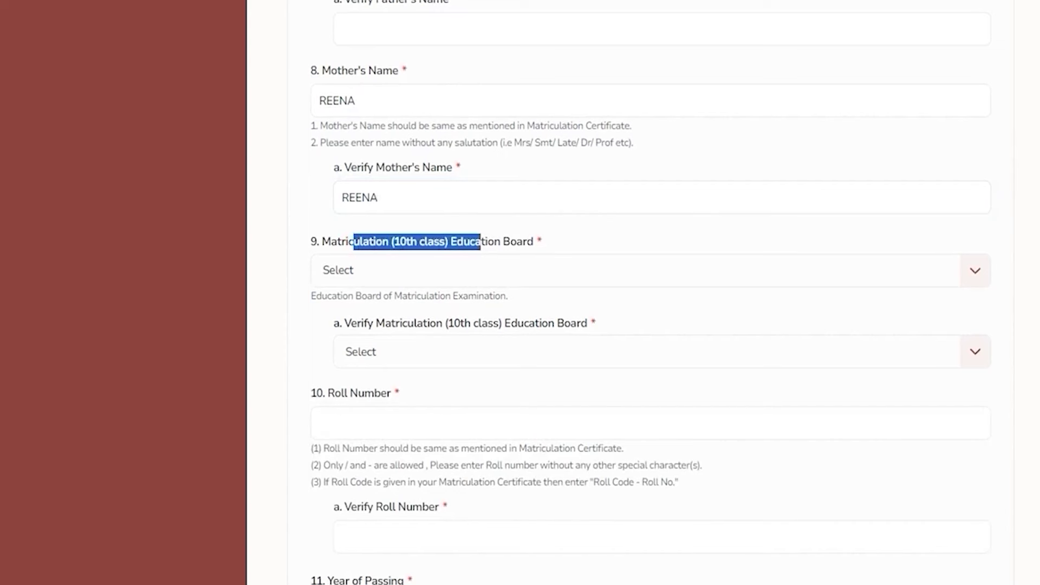
# Pick Rajasthan State Open School as the 10th-class board, leaving the verification board at Select
pyautogui.click(455, 273)
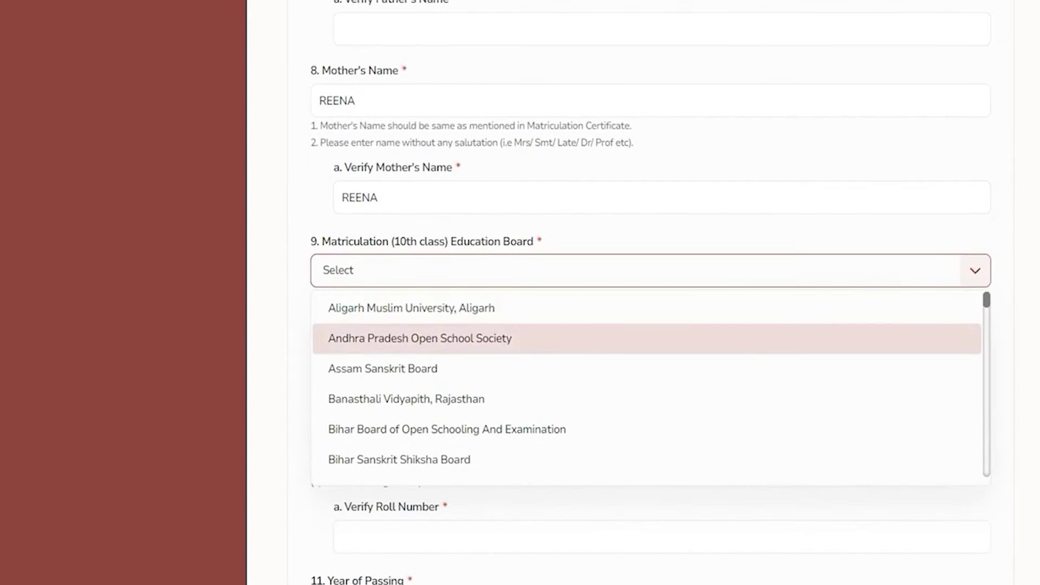
pyautogui.scroll(-15, 648, 387)
pyautogui.scroll(5, 647, 387)
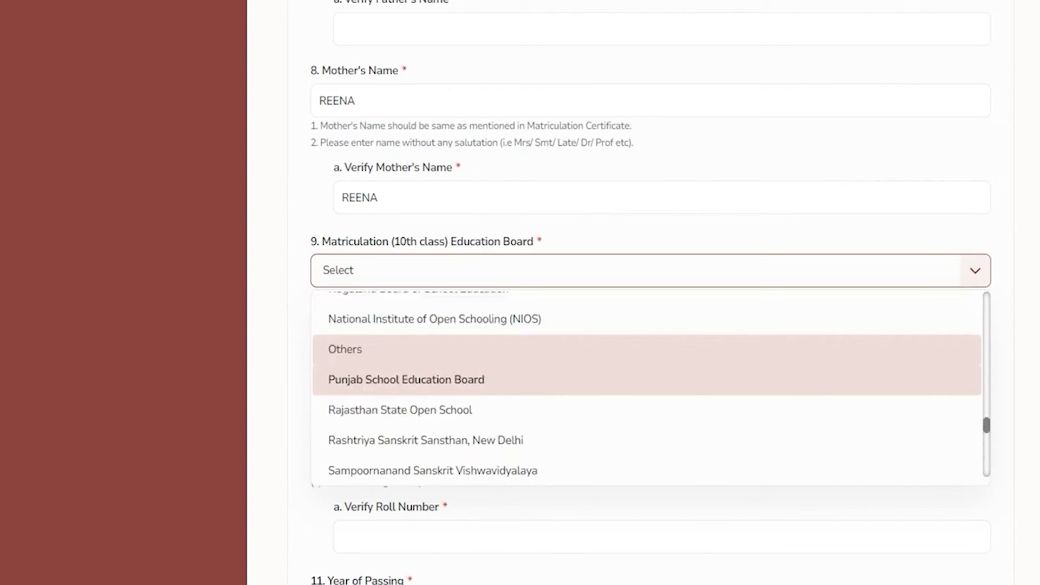
pyautogui.click(408, 408)
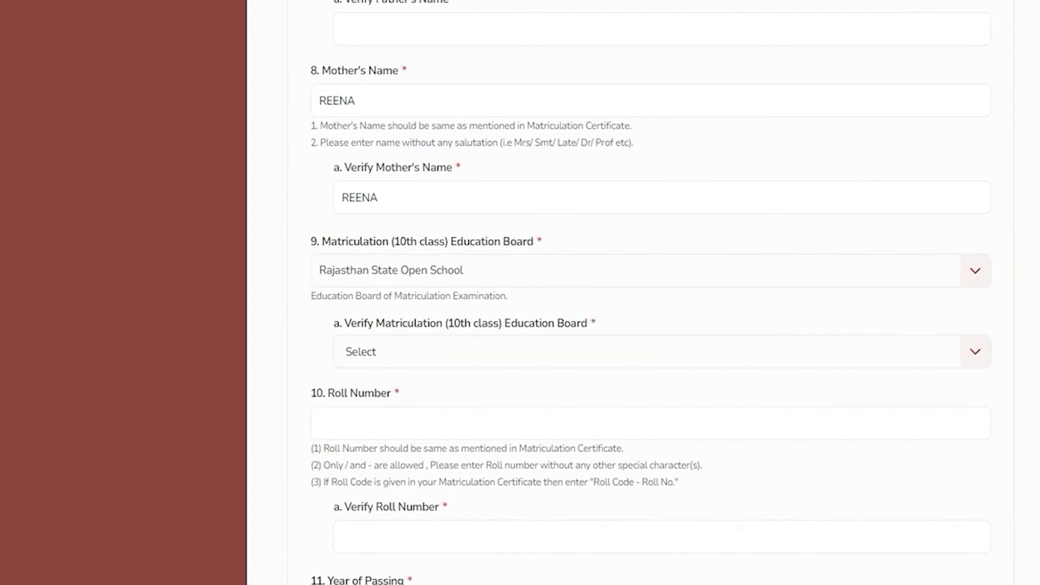
pyautogui.moveTo(360, 323); pyautogui.dragTo(466, 324)
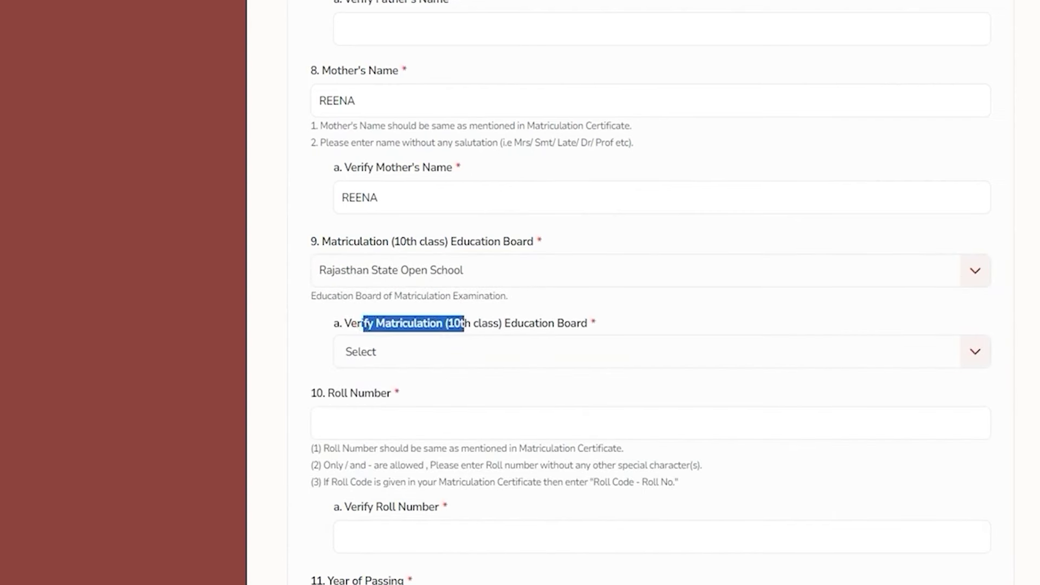
pyautogui.click(435, 359)
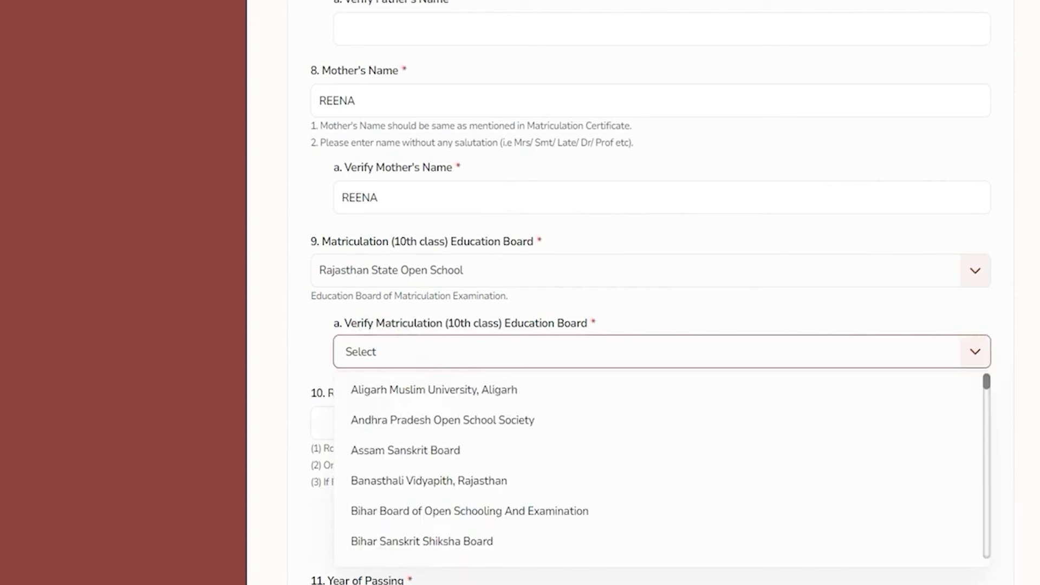
pyautogui.click(298, 364)
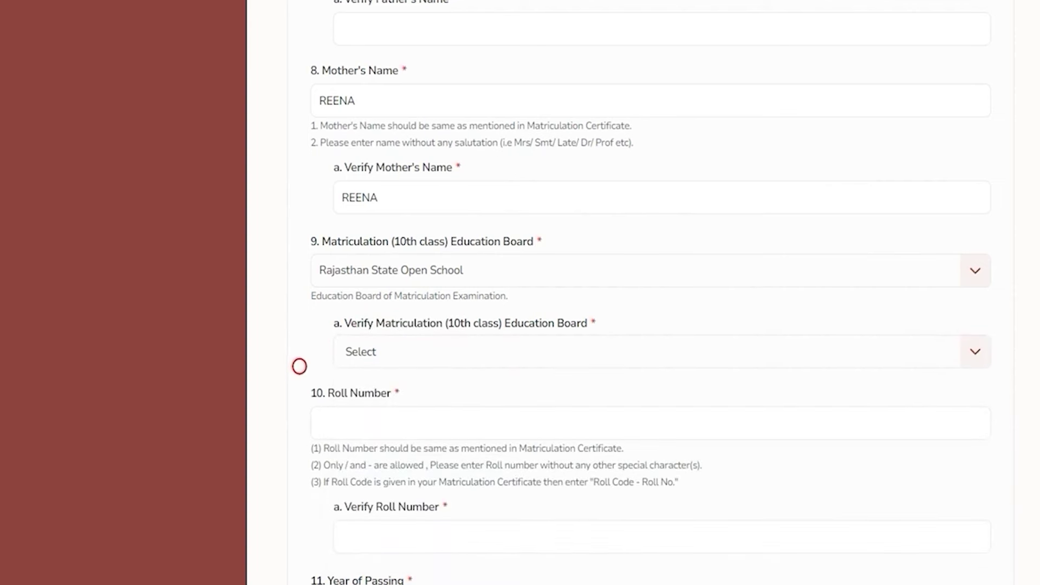
pyautogui.scroll(-3, 297, 365)
pyautogui.click(362, 253)
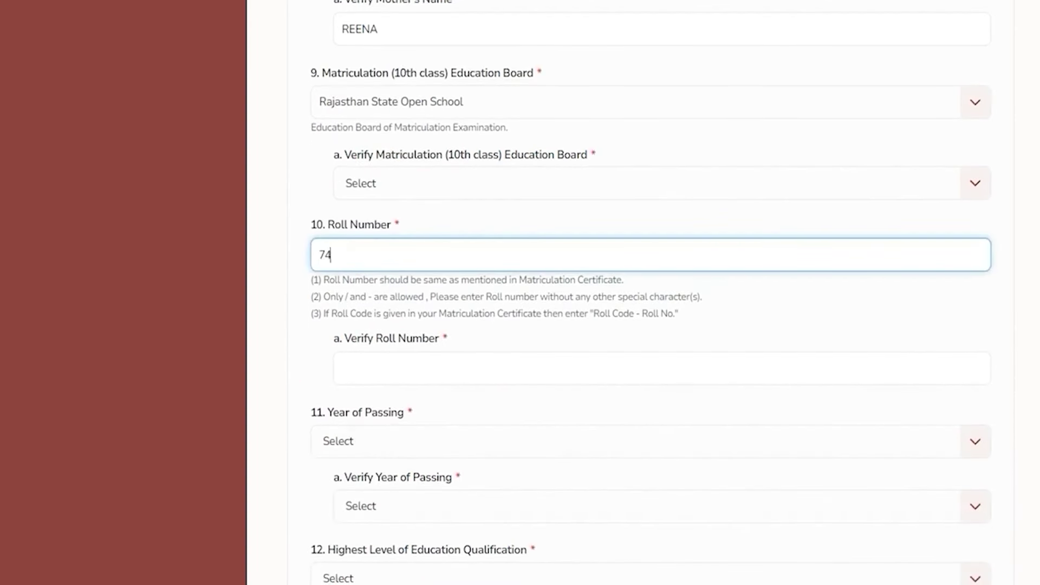
pyautogui.click(377, 365)
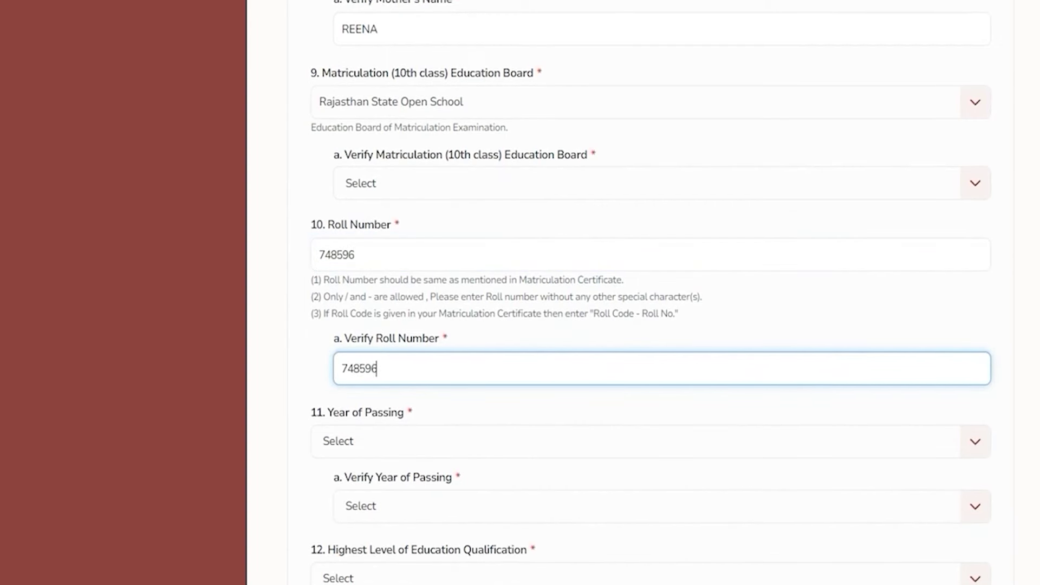
pyautogui.scroll(-3, 651, 293)
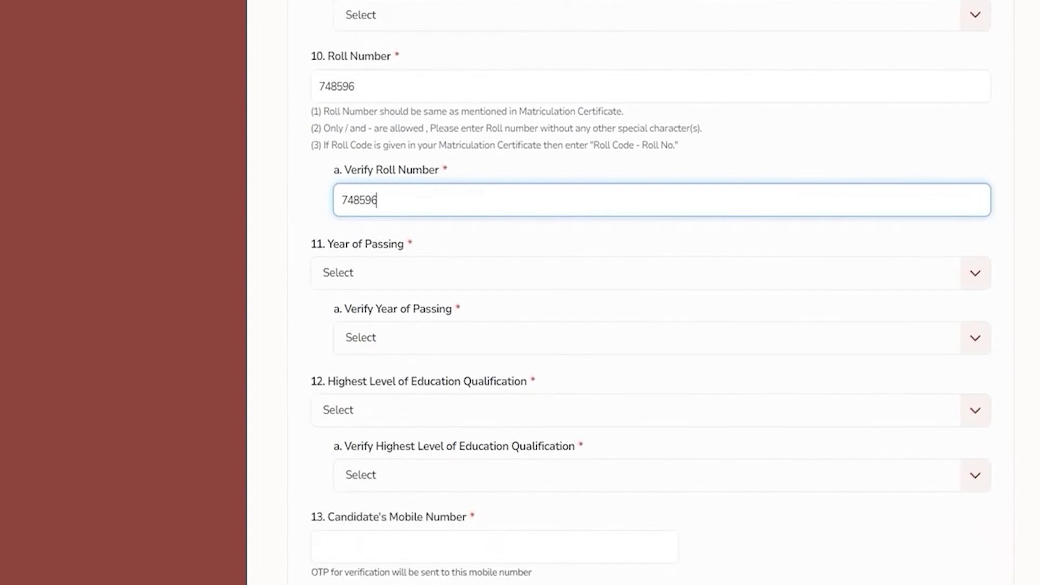
# Select 2019 in both the Year of Passing and Verify Year of Passing dropdowns
pyautogui.click(463, 271)
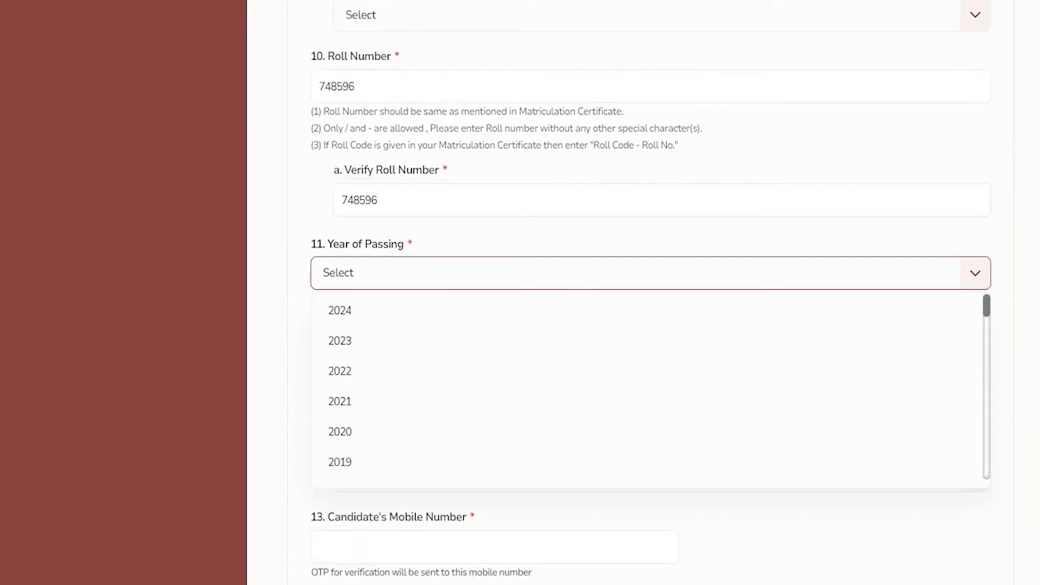
pyautogui.click(346, 462)
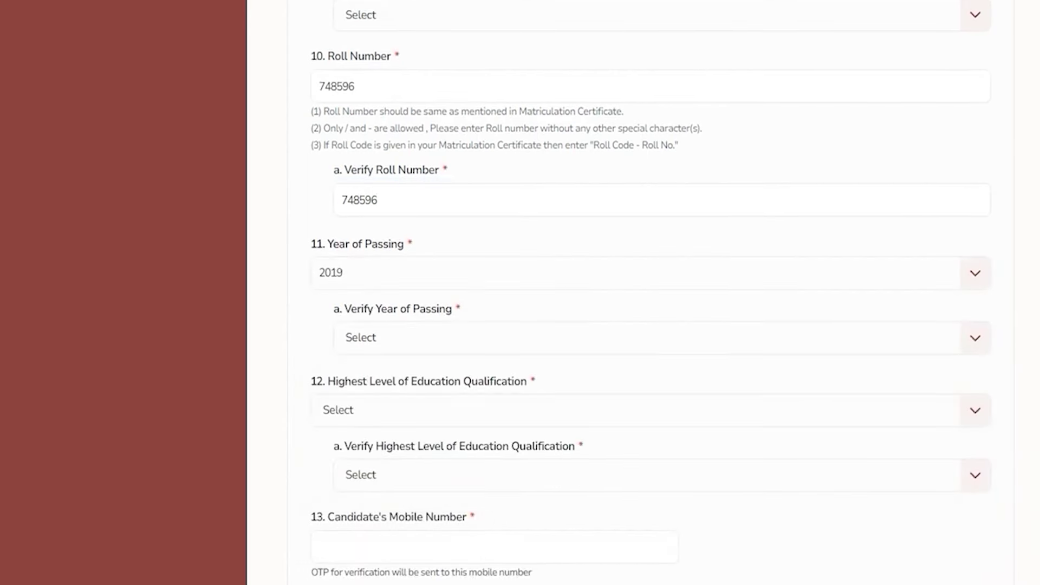
pyautogui.click(408, 344)
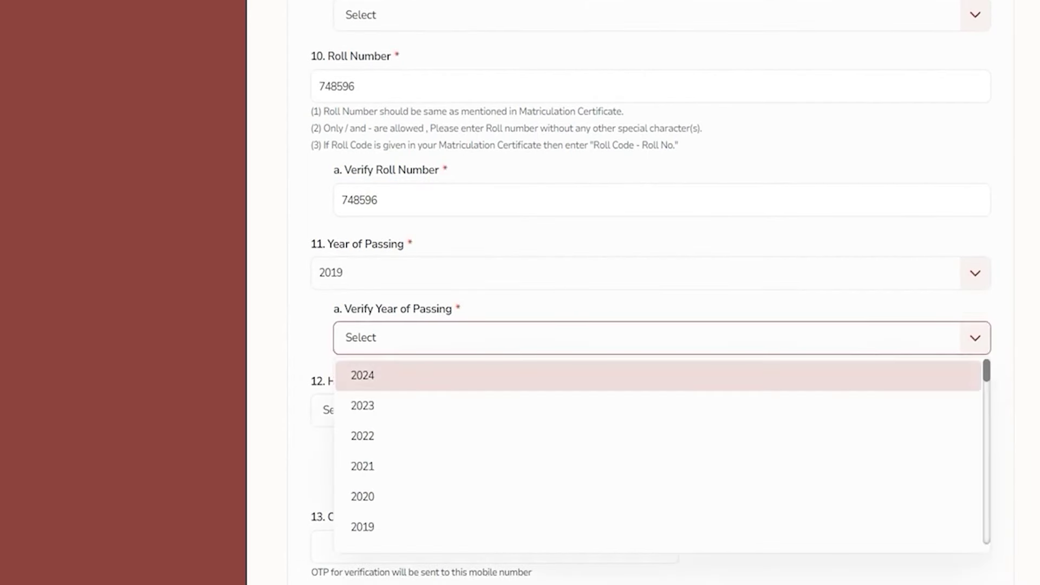
pyautogui.click(372, 526)
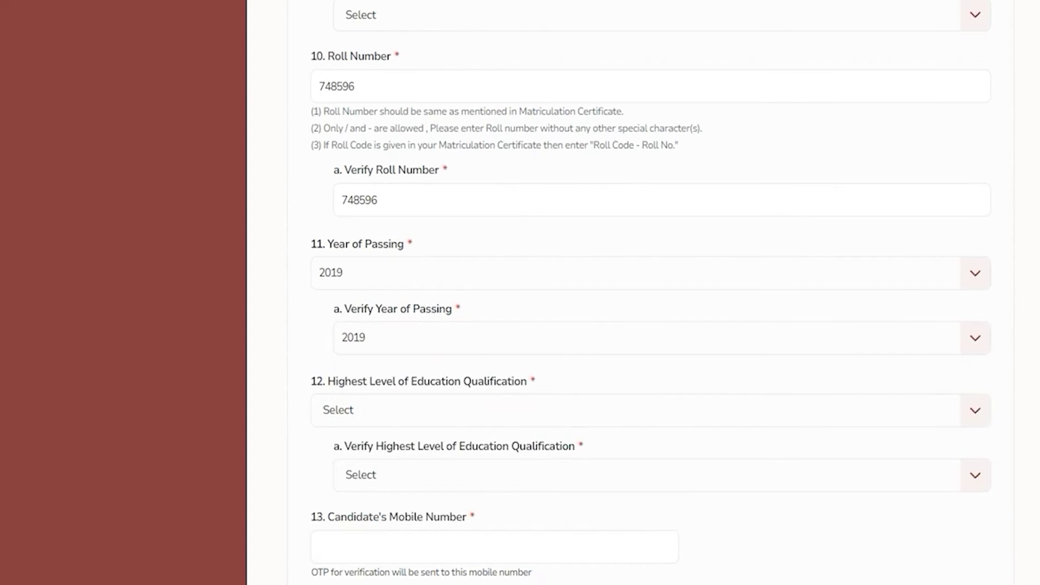
# Show the choices in the Highest Level of Education Qualification dropdown
pyautogui.scroll(-2, 650, 293)
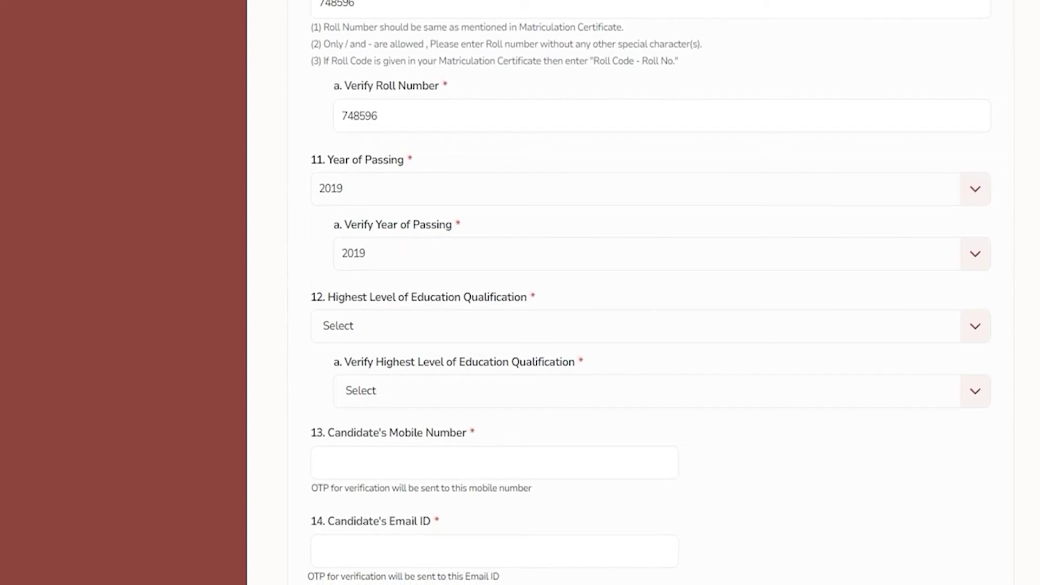
pyautogui.moveTo(338, 297); pyautogui.dragTo(507, 297)
pyautogui.click(390, 326)
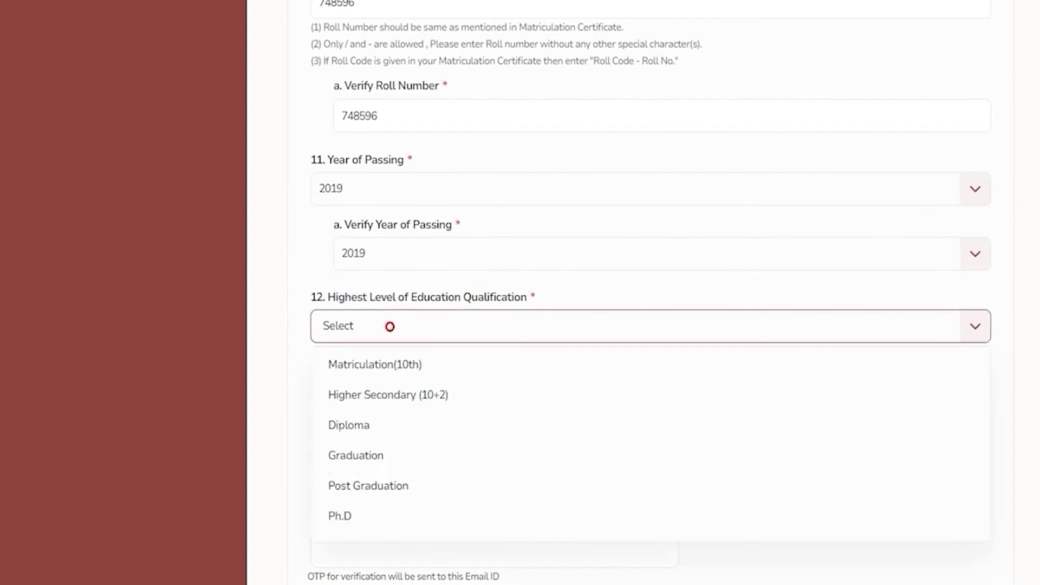
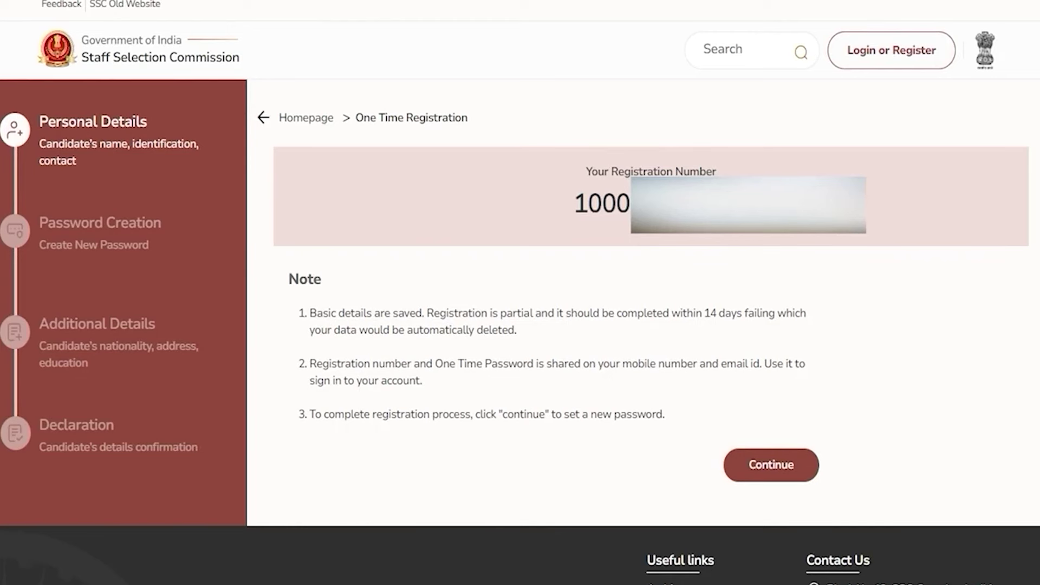
# Note the displayed registration number and continue to the candidate Sign-in page
pyautogui.moveTo(575, 204); pyautogui.dragTo(632, 204)
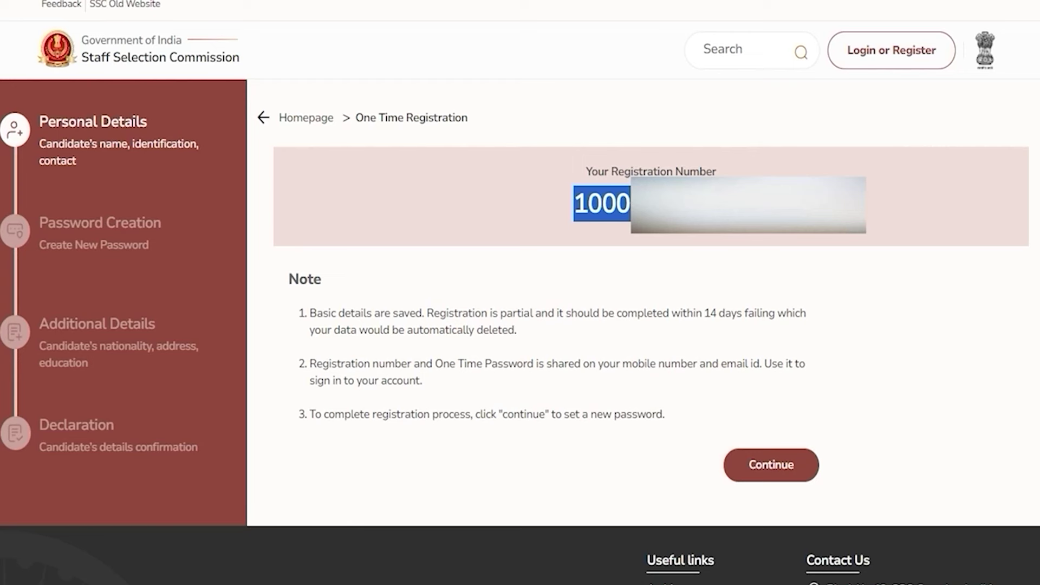
pyautogui.click(759, 465)
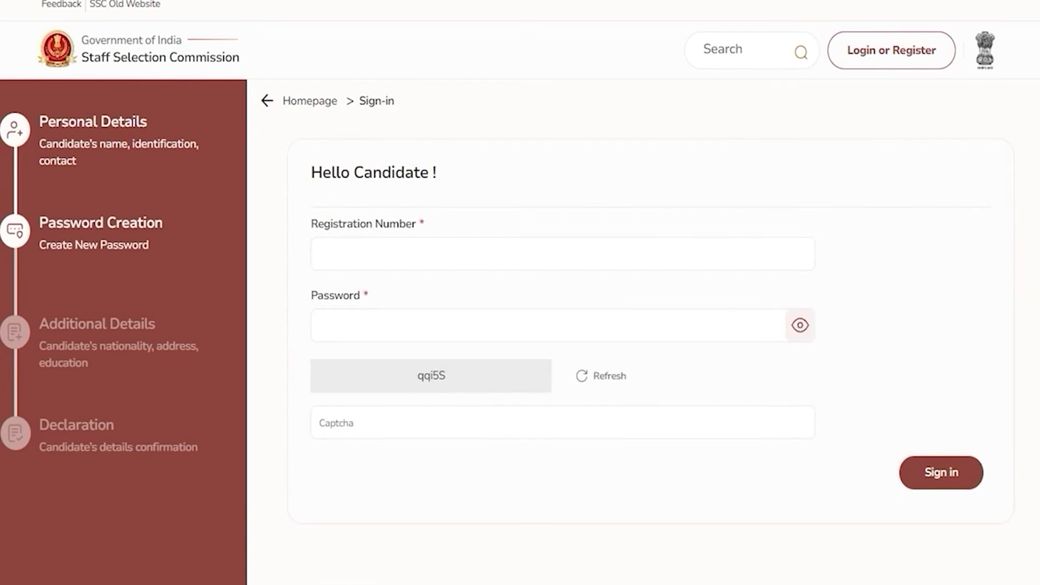
# Enter the registration number, one-time password and captcha on the Sign-in form
pyautogui.click(373, 221)
pyautogui.click(408, 251)
pyautogui.click(389, 324)
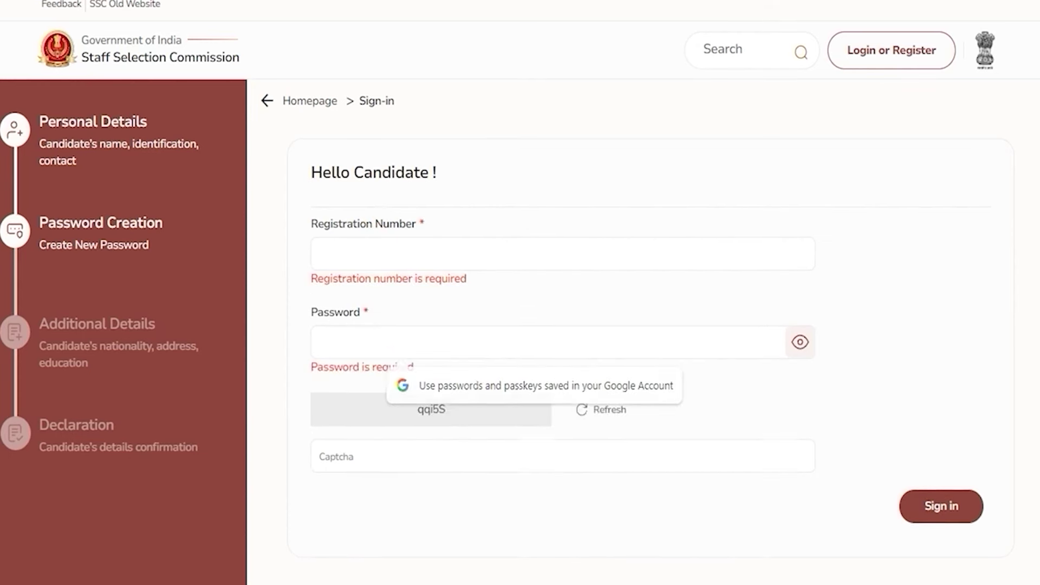
pyautogui.click(301, 366)
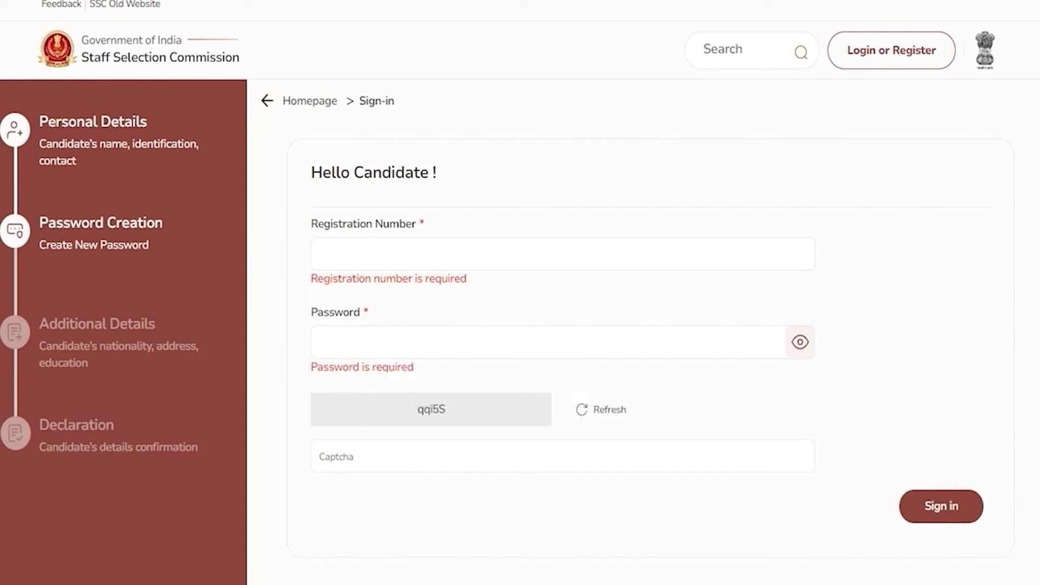
pyautogui.click(388, 459)
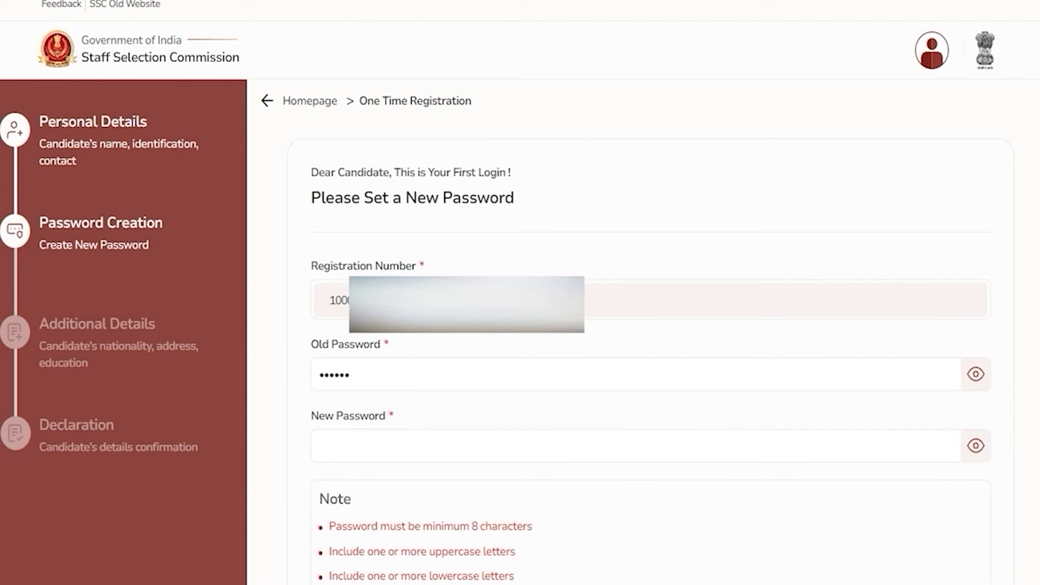
pyautogui.moveTo(332, 266); pyautogui.dragTo(374, 266)
pyautogui.moveTo(349, 302); pyautogui.dragTo(343, 301)
pyautogui.click(367, 375)
pyautogui.moveTo(320, 347); pyautogui.dragTo(374, 345)
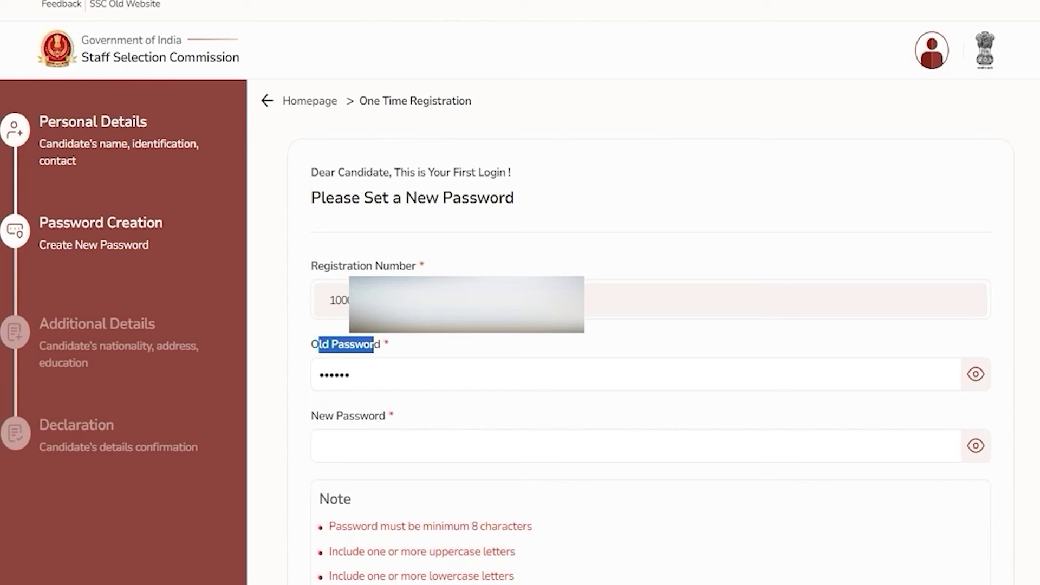
pyautogui.click(370, 372)
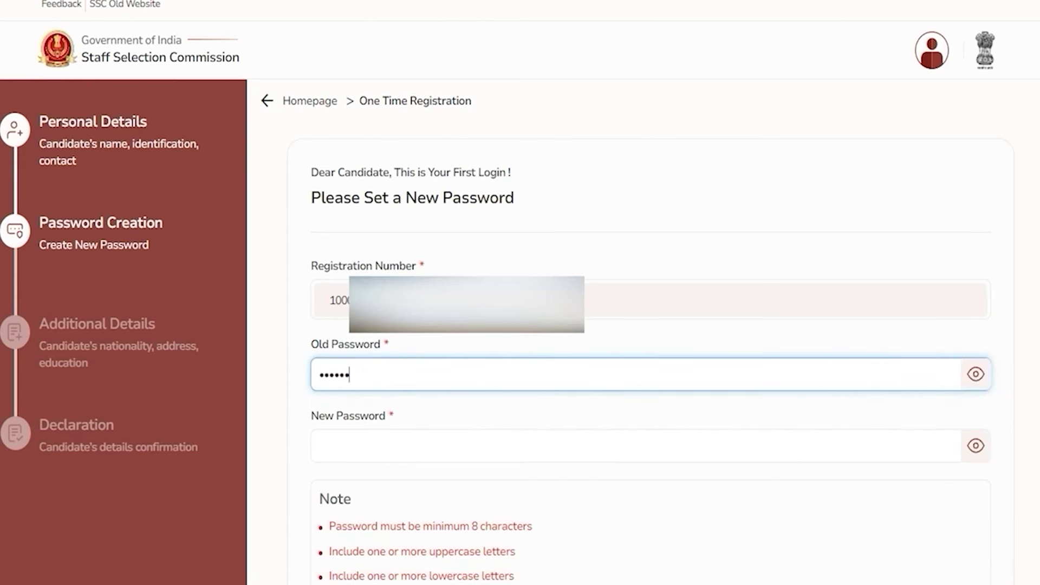
pyautogui.click(388, 445)
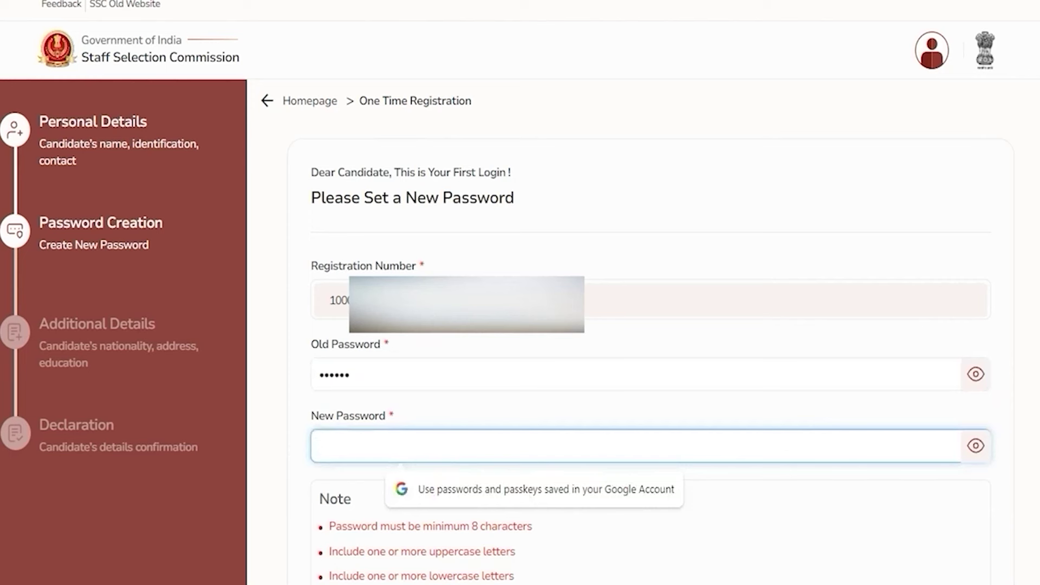
pyautogui.moveTo(507, 527); pyautogui.dragTo(472, 527)
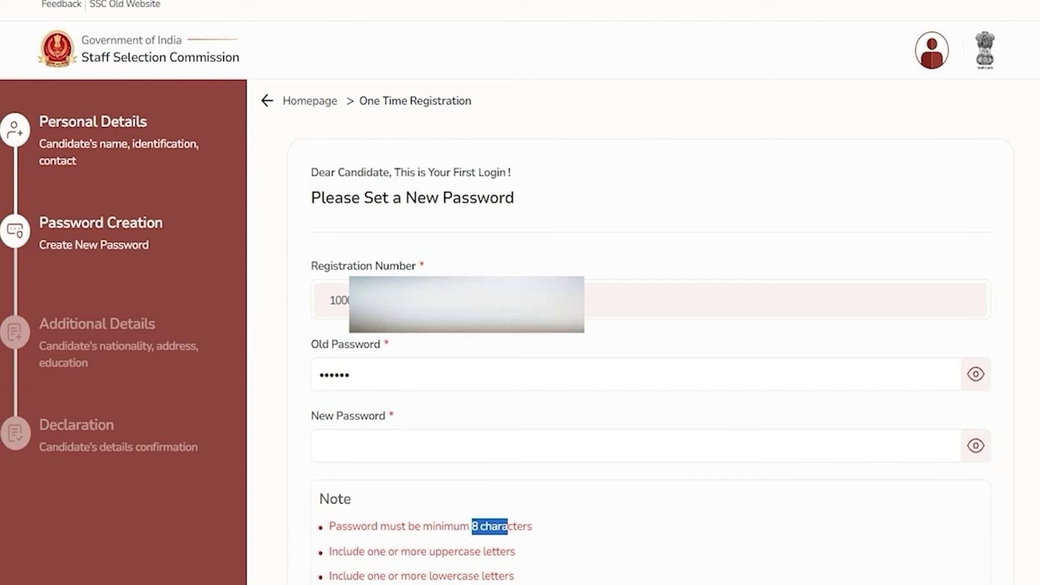
pyautogui.click(434, 442)
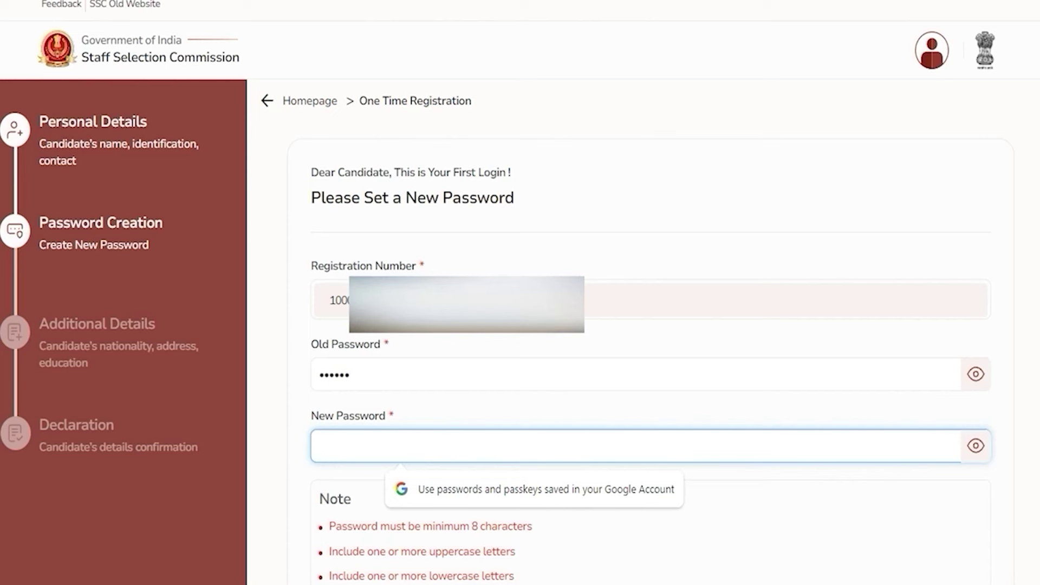
pyautogui.press('Tab')
pyautogui.moveTo(311, 340); pyautogui.dragTo(386, 340)
pyautogui.click(366, 370)
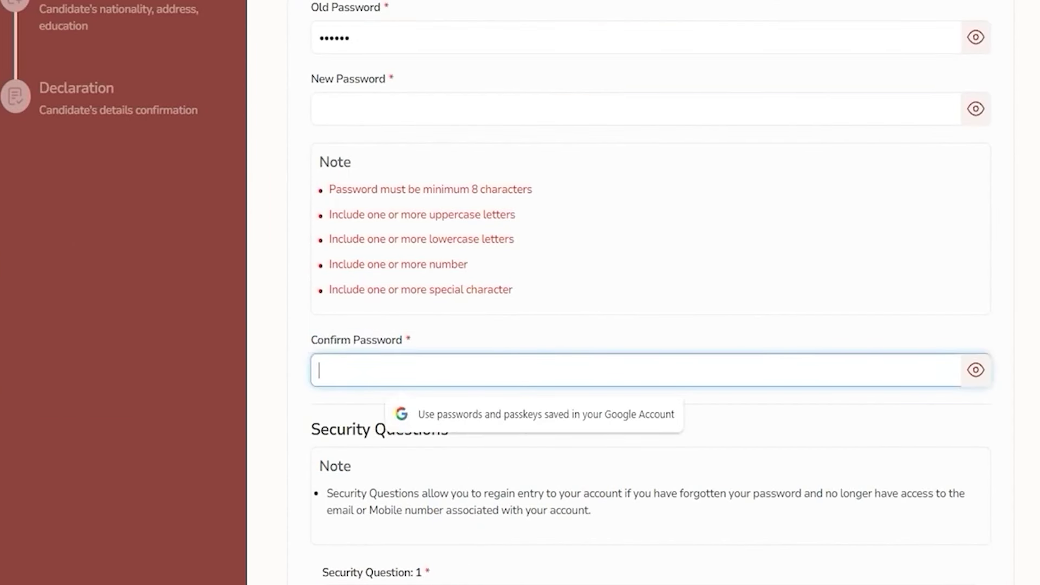
pyautogui.click(365, 105)
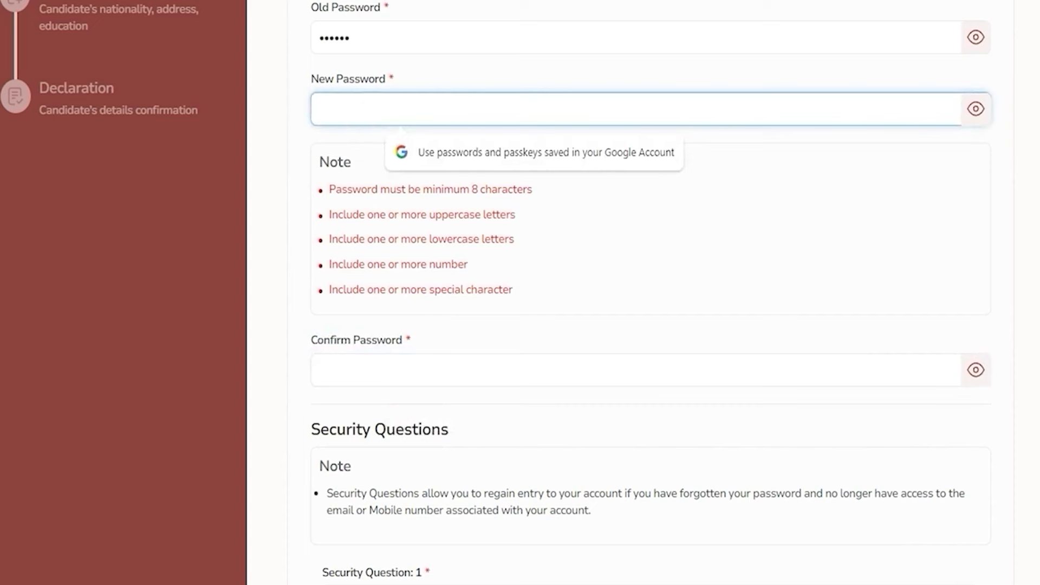
pyautogui.click(372, 370)
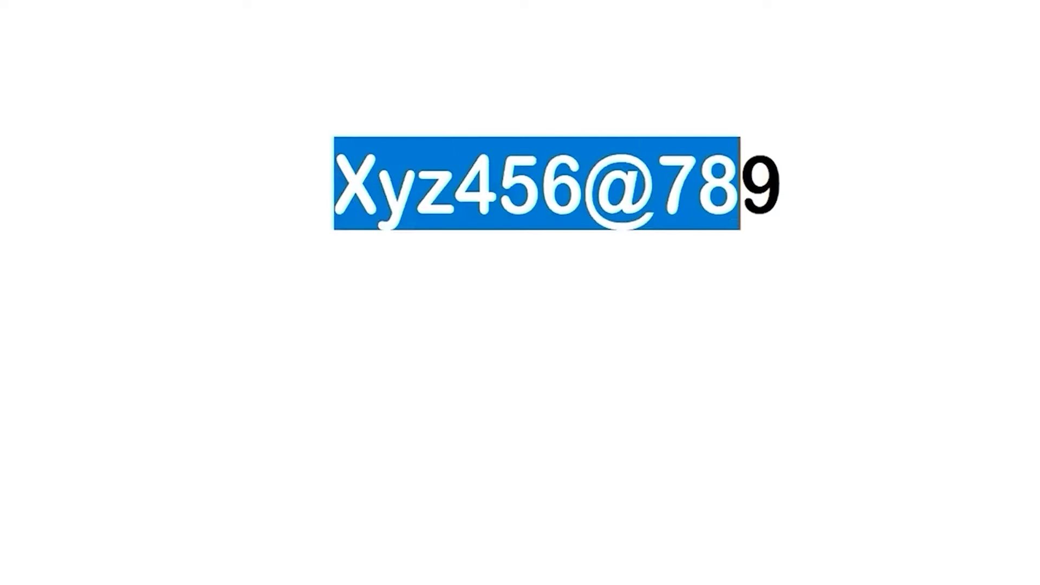
pyautogui.hotkey('alt', 'Tab')
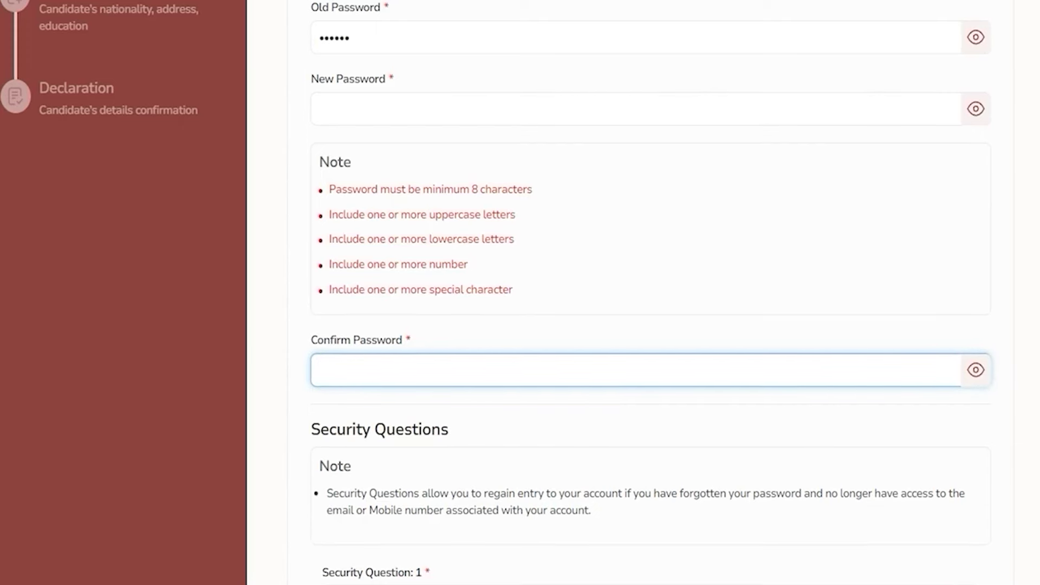
# Choose the mother's maiden name and birth city security questions and fill in both answers
pyautogui.scroll(-5, 651, 292)
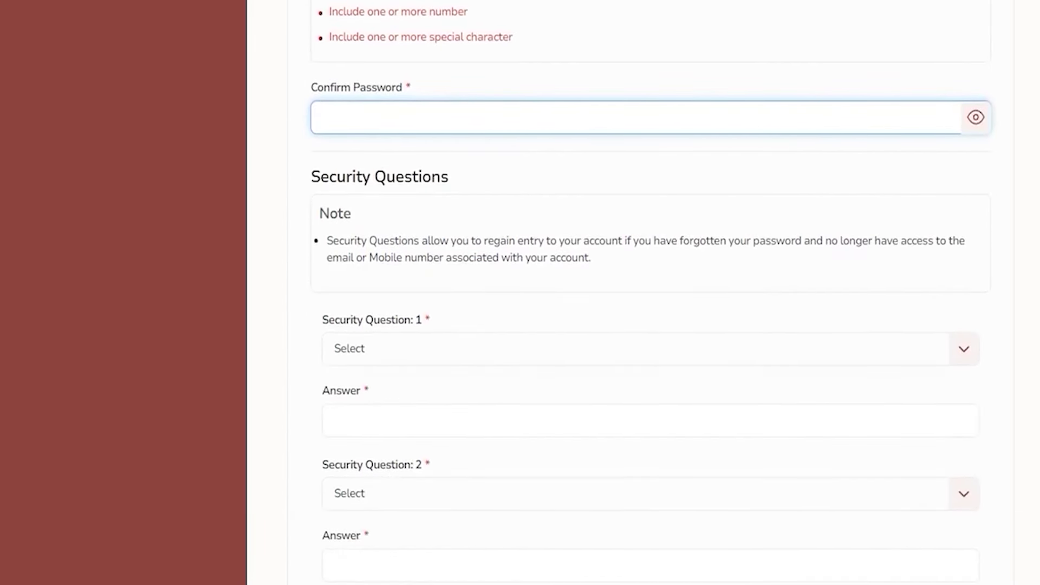
pyautogui.click(401, 343)
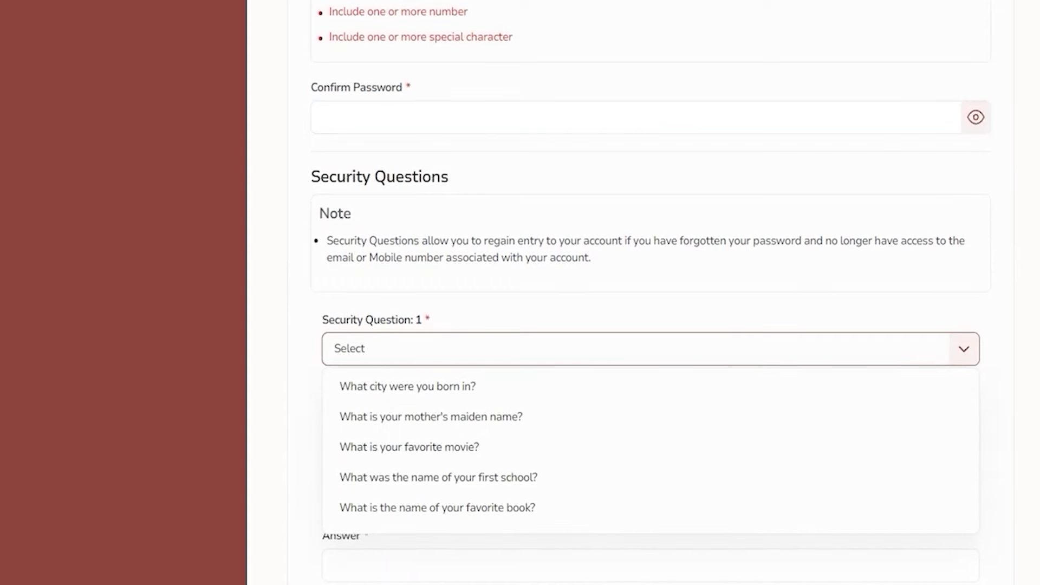
pyautogui.click(444, 417)
pyautogui.click(444, 418)
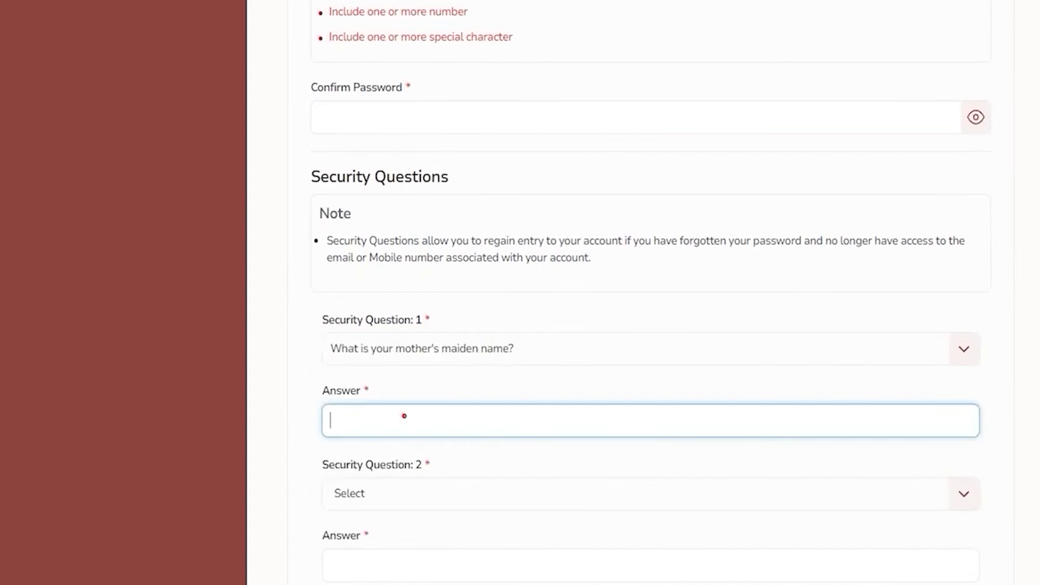
pyautogui.scroll(-3, 405, 417)
pyautogui.click(392, 320)
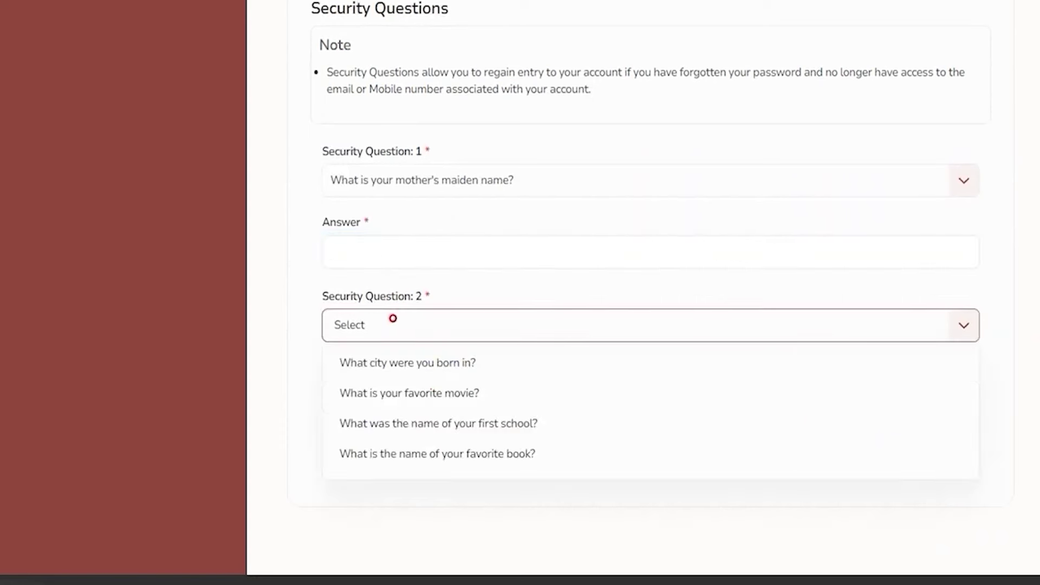
pyautogui.click(417, 362)
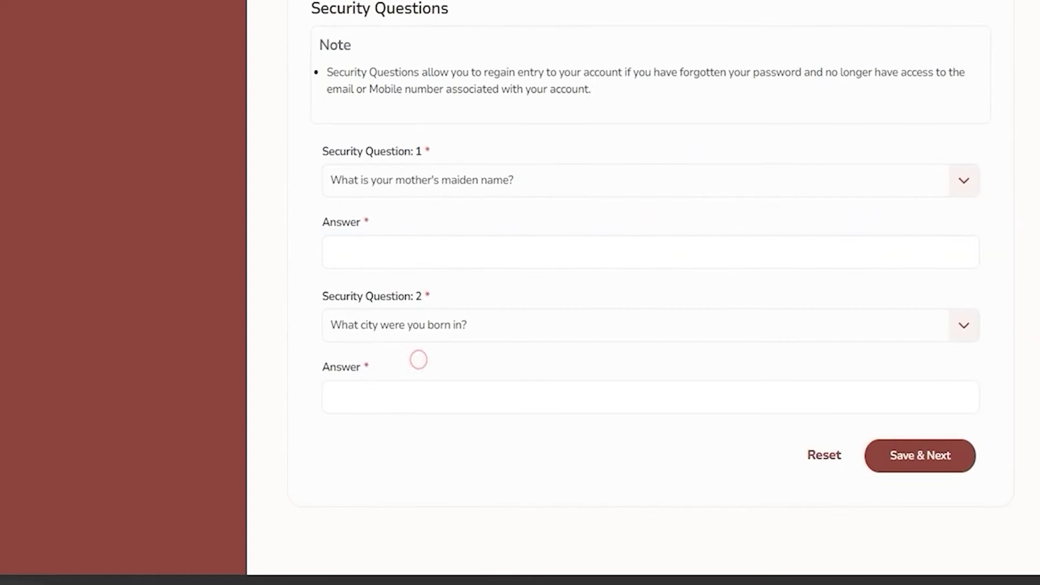
pyautogui.click(395, 402)
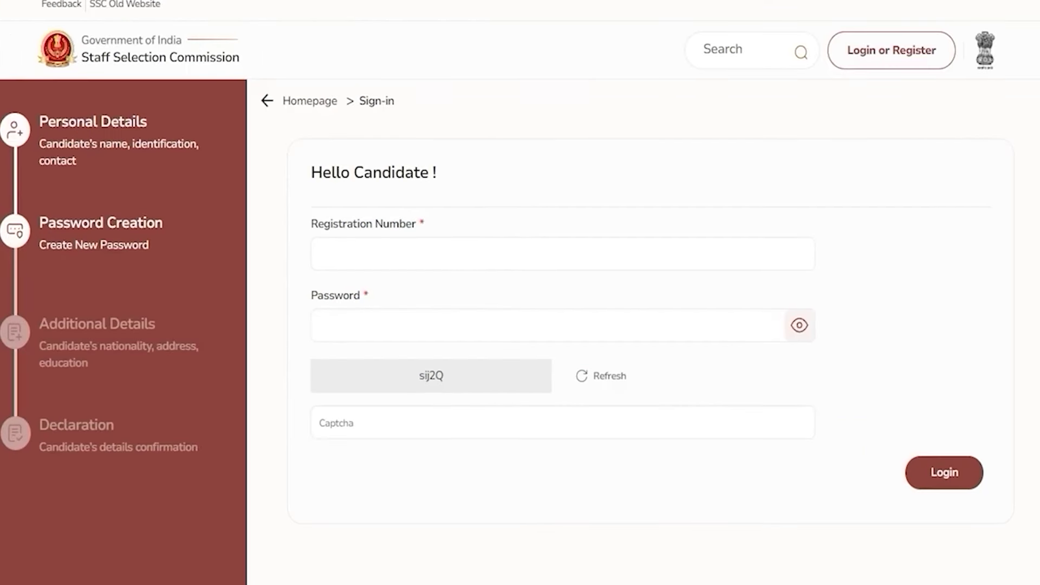
# Sign in again with the registration number, new password and captcha
pyautogui.moveTo(47, 222); pyautogui.dragTo(154, 223)
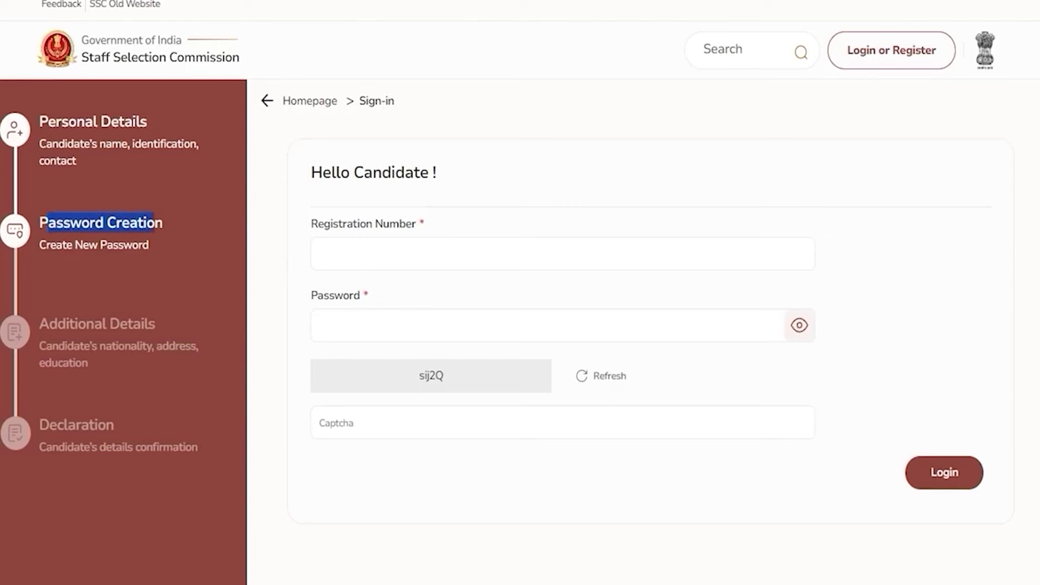
pyautogui.moveTo(331, 172); pyautogui.dragTo(404, 172)
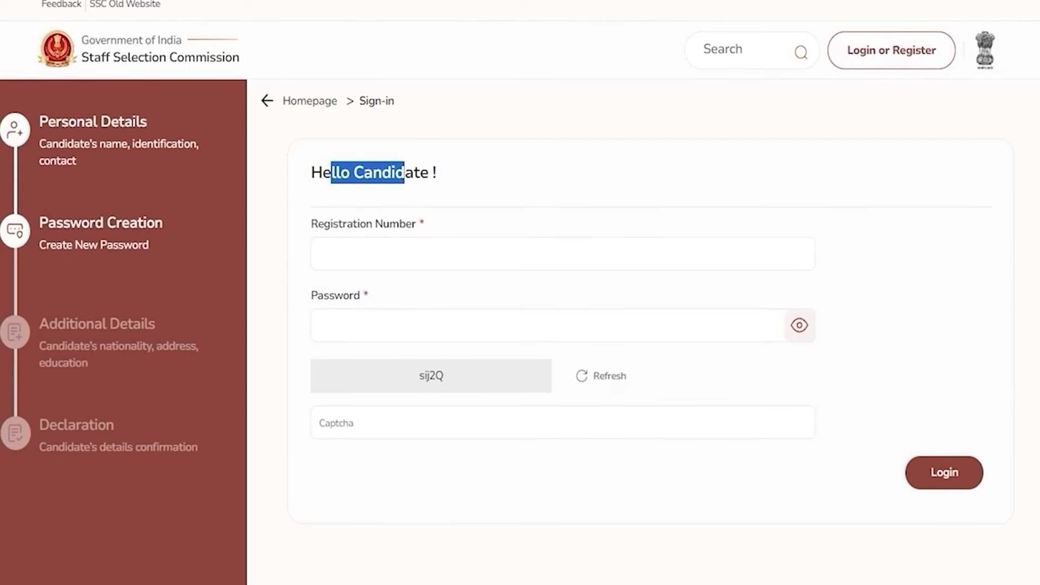
pyautogui.click(398, 260)
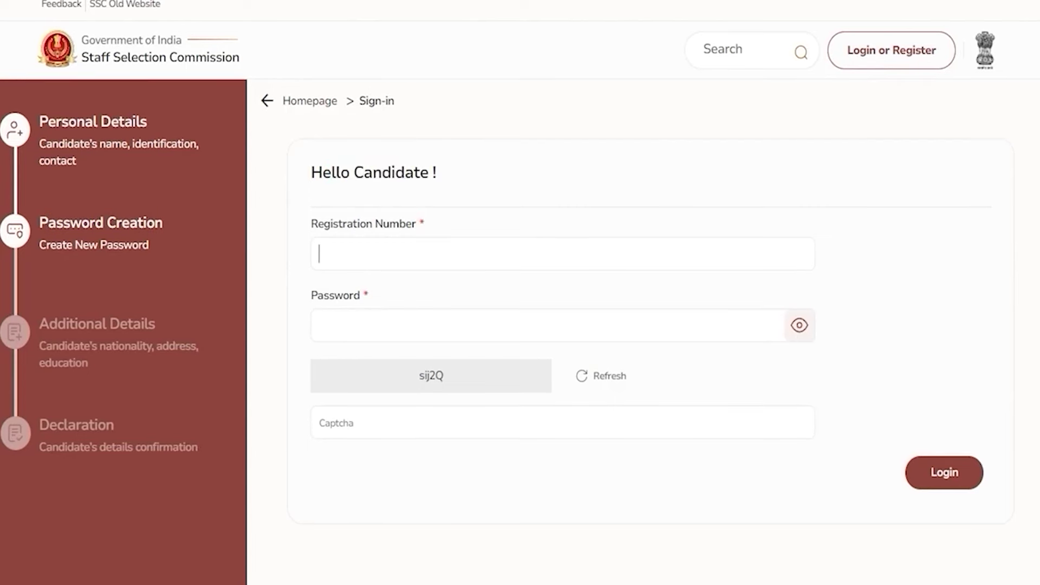
pyautogui.click(380, 324)
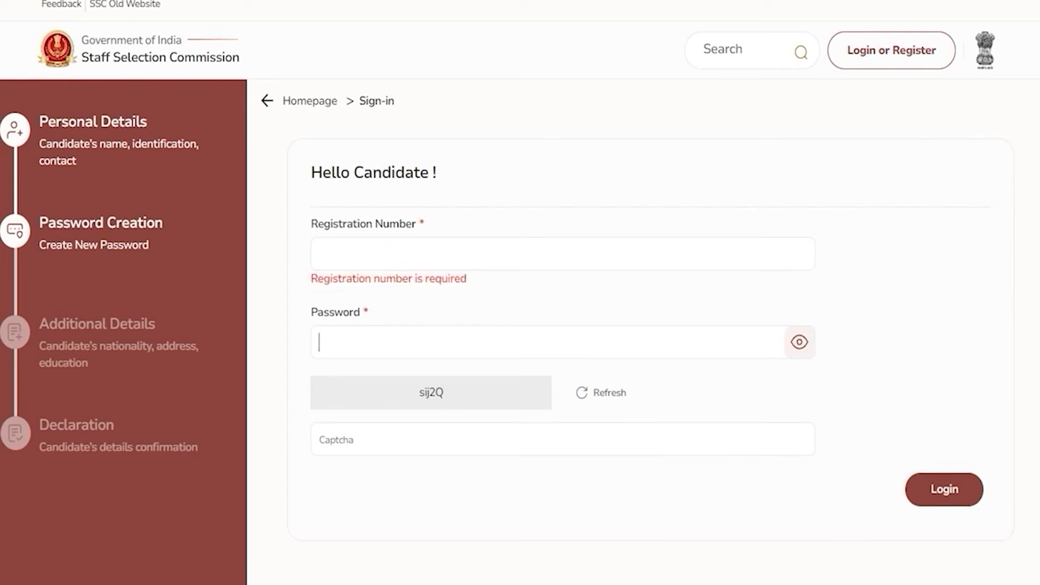
pyautogui.click(360, 341)
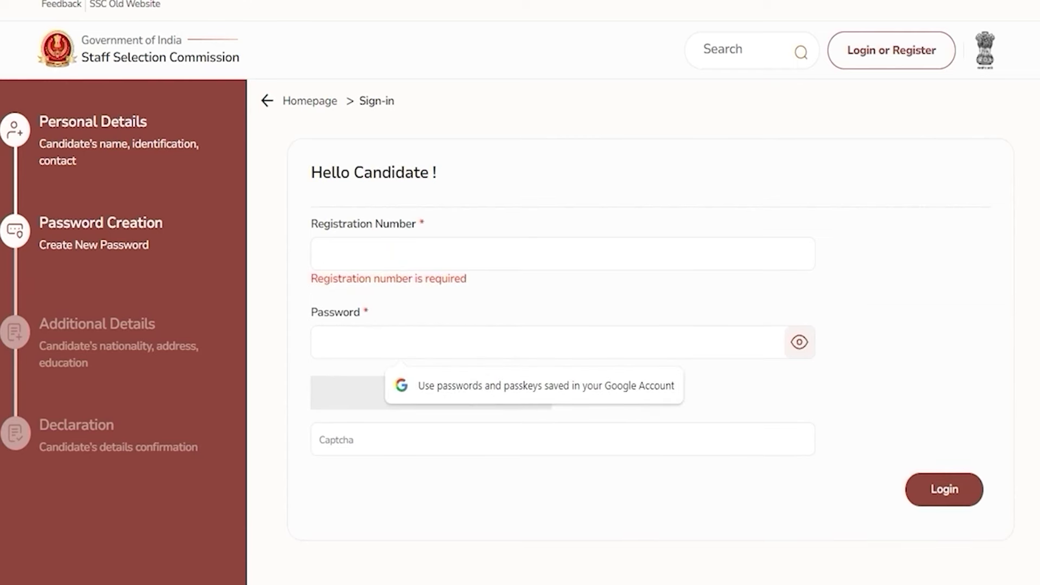
pyautogui.click(390, 485)
pyautogui.click(358, 461)
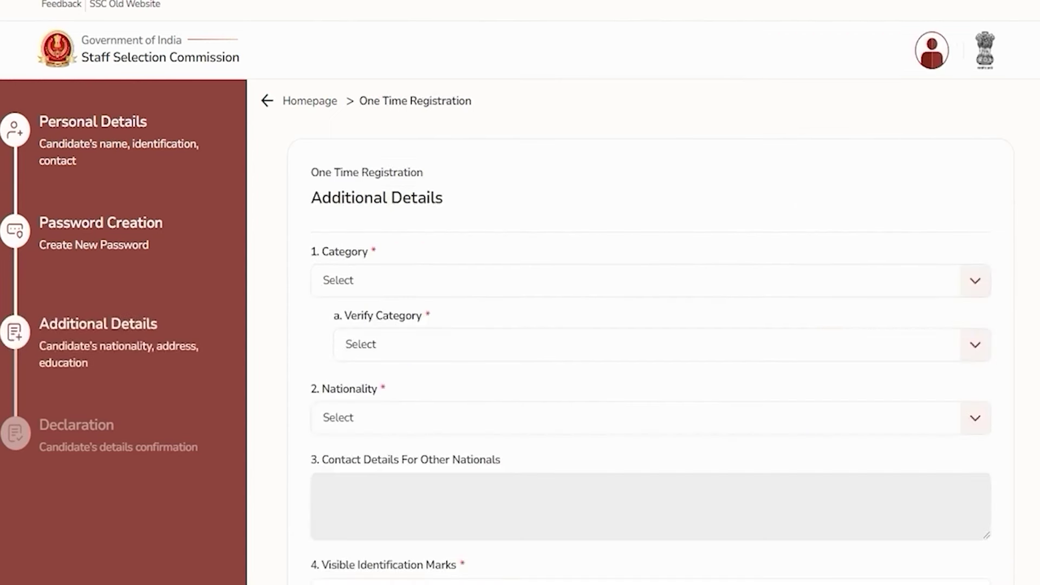
# Set Category and Verify Category both to SC
pyautogui.moveTo(57, 324); pyautogui.dragTo(120, 324)
pyautogui.moveTo(332, 197); pyautogui.dragTo(426, 197)
pyautogui.click(388, 280)
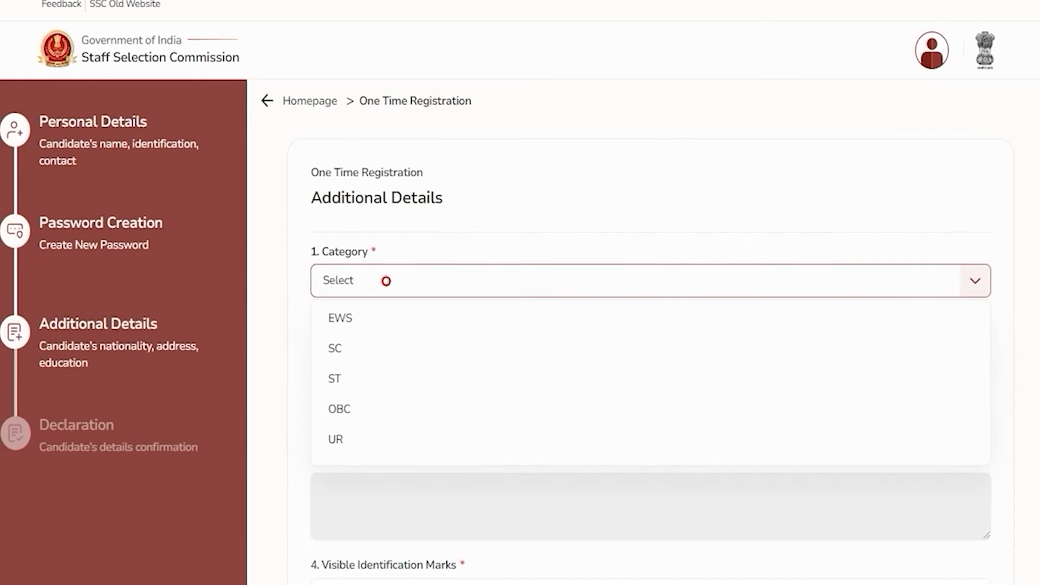
pyautogui.click(355, 349)
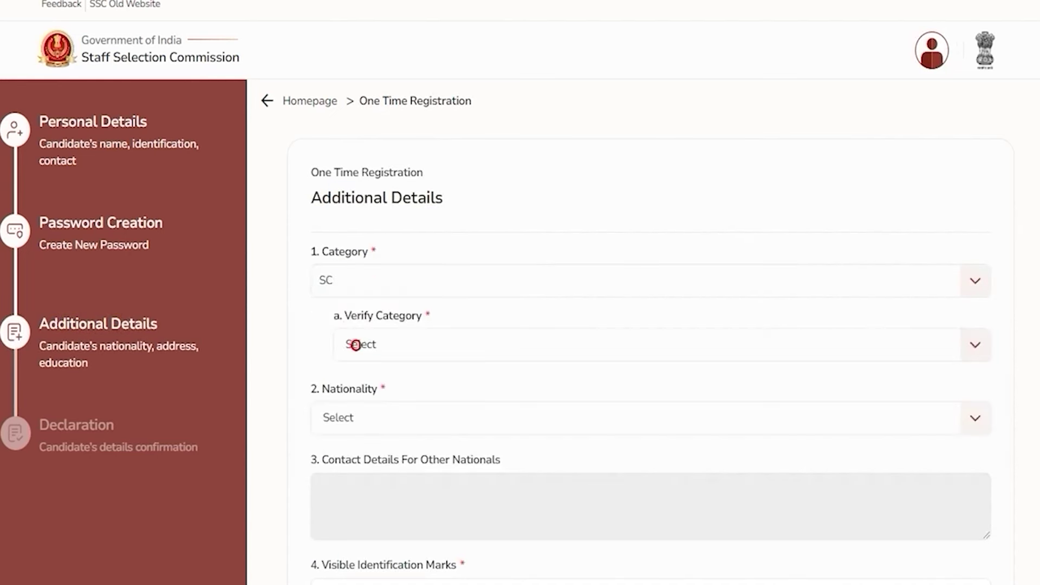
pyautogui.click(405, 343)
pyautogui.click(367, 414)
# Change the nationality from the migrant option to Citizen Of India
pyautogui.scroll(-1, 367, 414)
pyautogui.scroll(-1, 386, 251)
pyautogui.click(385, 250)
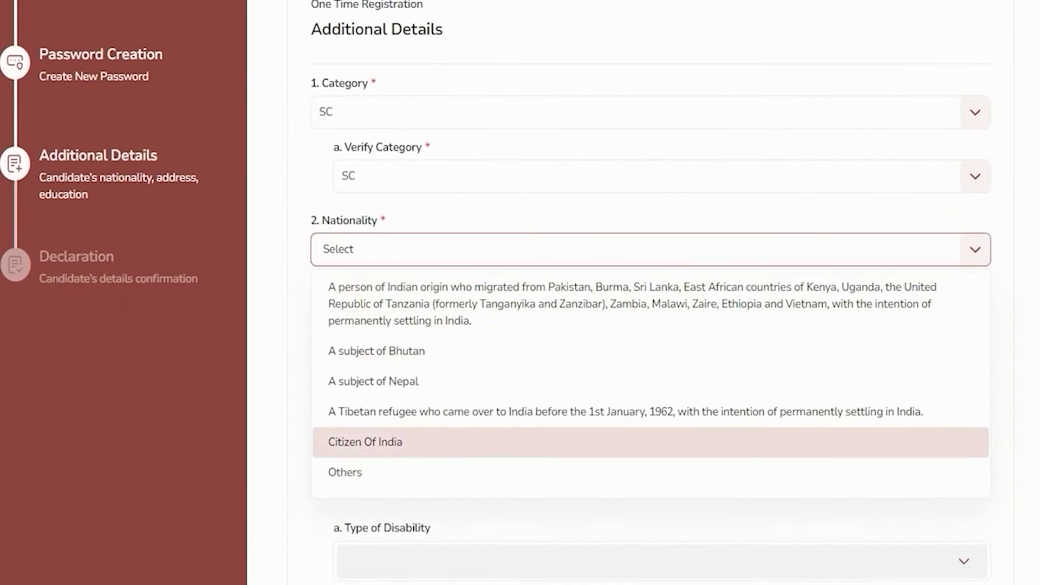
pyautogui.click(407, 320)
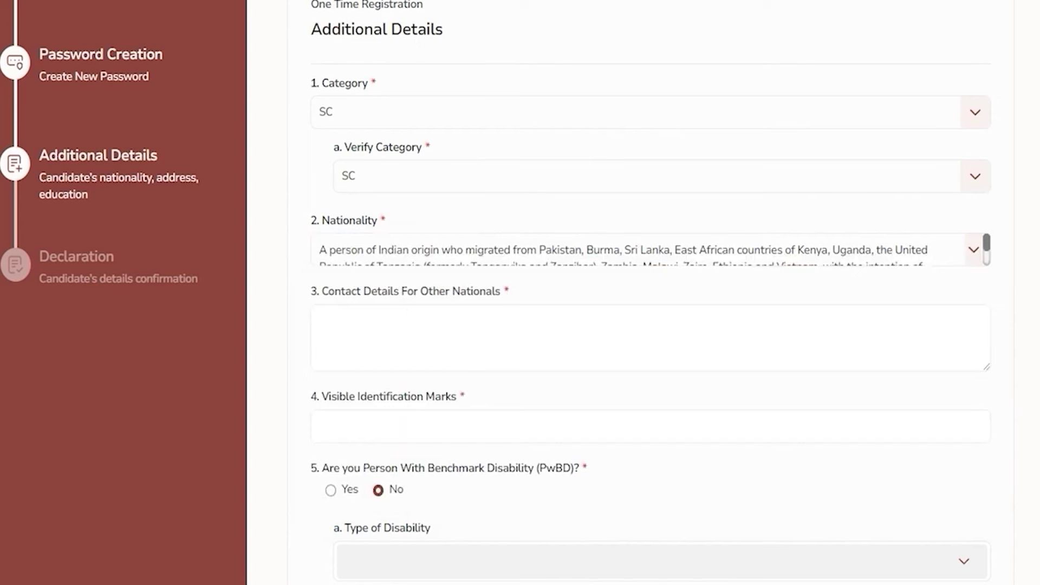
pyautogui.click(378, 326)
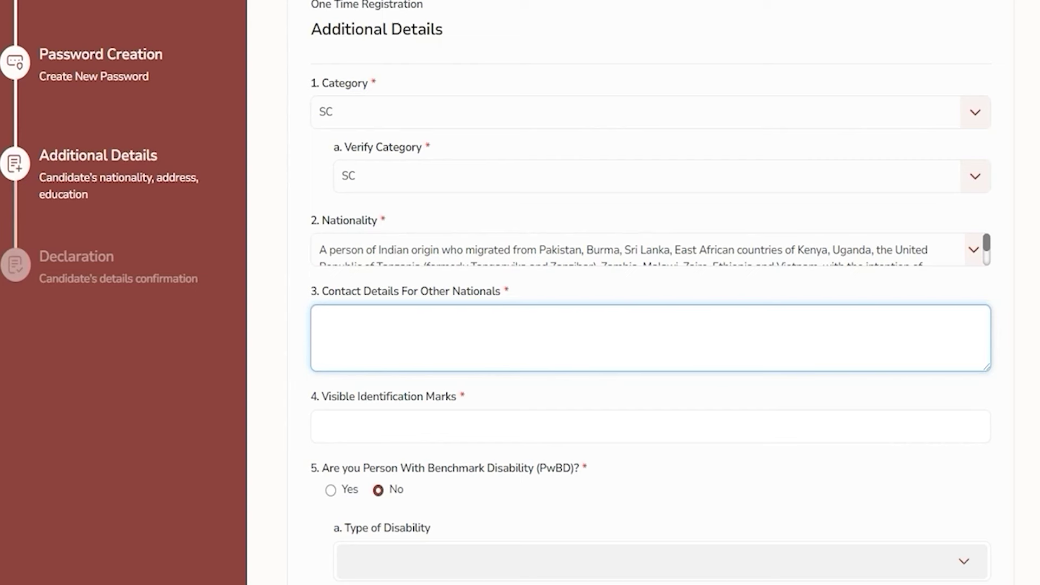
pyautogui.click(596, 250)
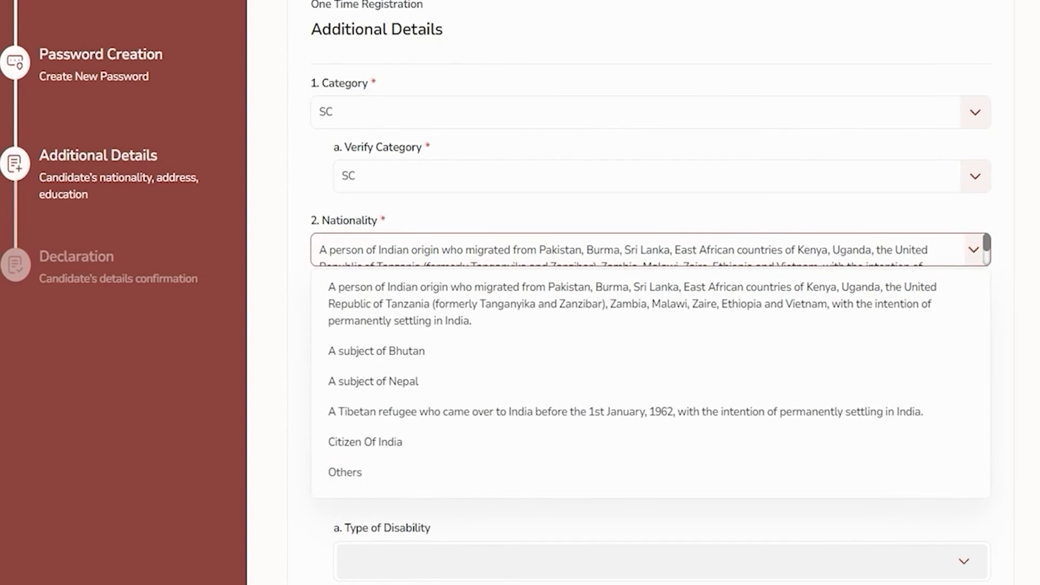
pyautogui.click(365, 442)
pyautogui.moveTo(344, 220); pyautogui.dragTo(324, 220)
pyautogui.moveTo(335, 291); pyautogui.dragTo(451, 291)
pyautogui.click(423, 329)
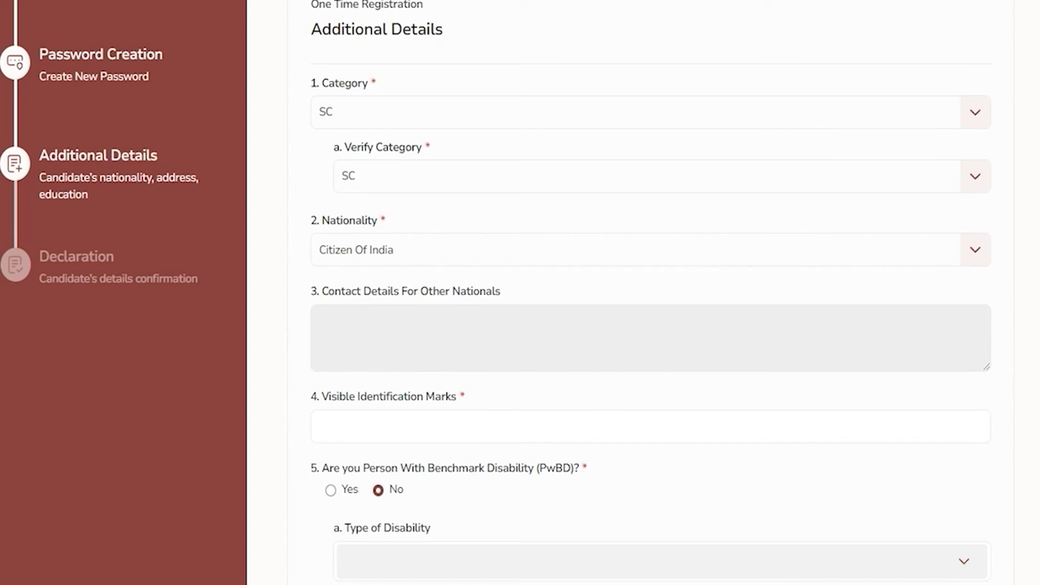
# Enter NECK as the visible identification mark
pyautogui.moveTo(329, 396); pyautogui.dragTo(441, 397)
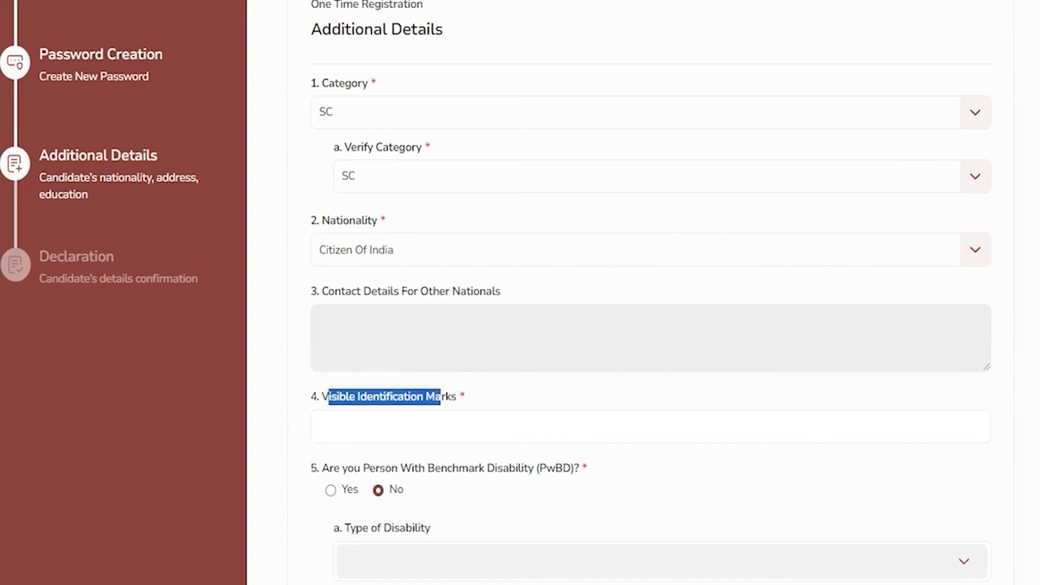
pyautogui.click(417, 425)
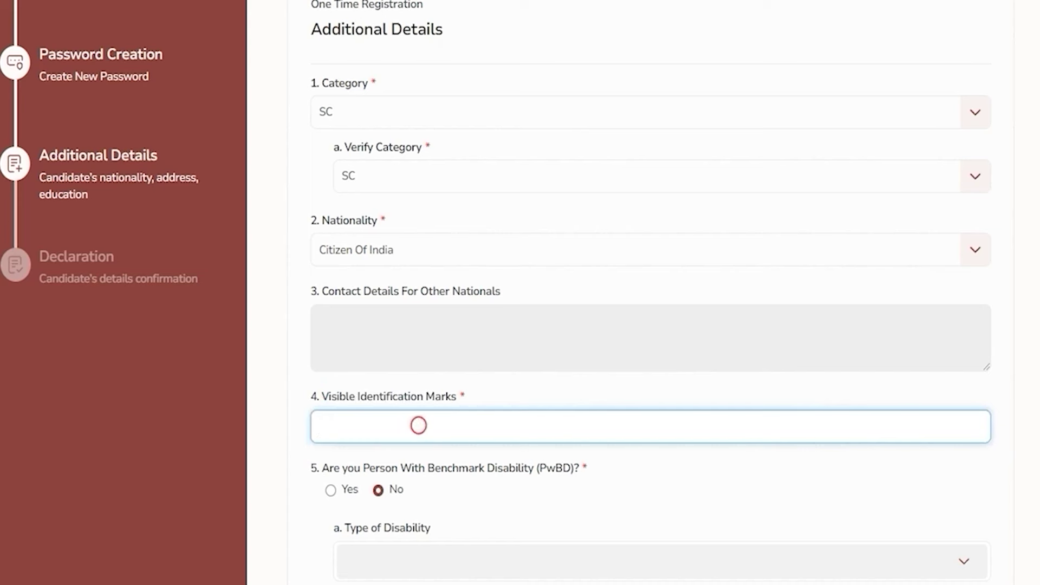
pyautogui.write('NECK')
# Answer No to the benchmark disability (PwBD) question after briefly picking OH
pyautogui.scroll(-3, 650, 293)
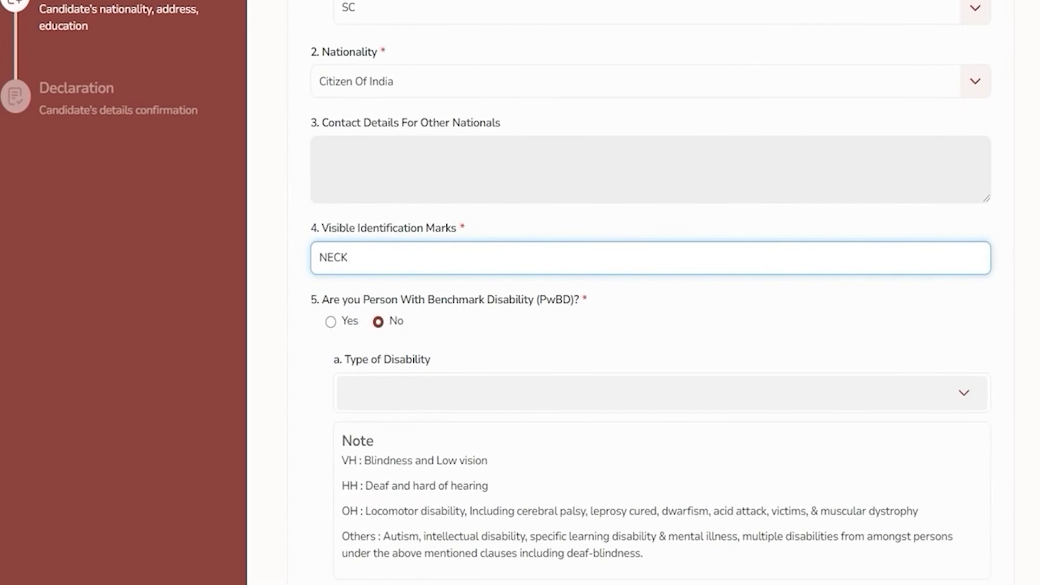
pyautogui.moveTo(329, 299); pyautogui.dragTo(563, 299)
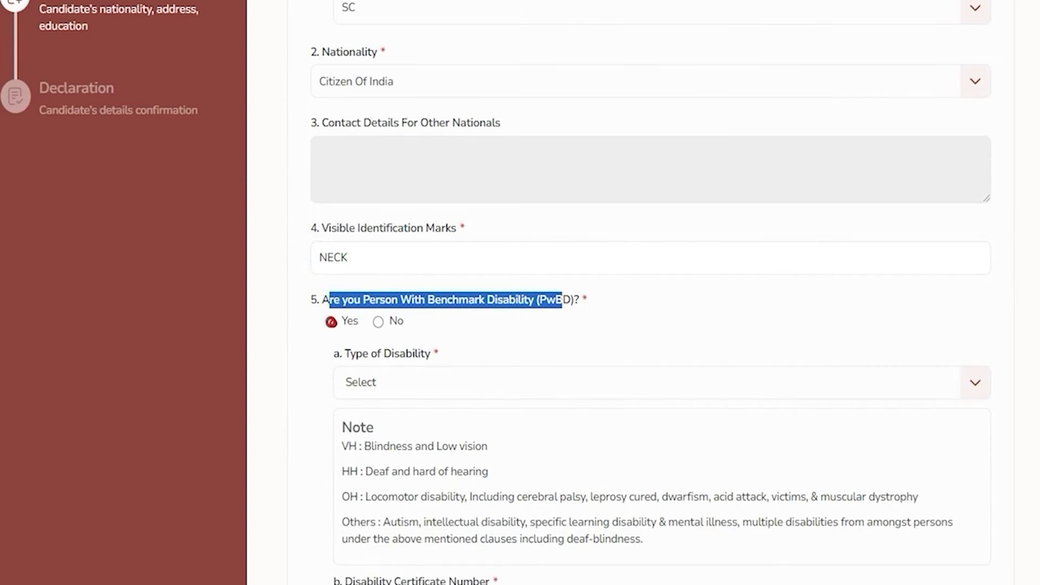
pyautogui.click(402, 383)
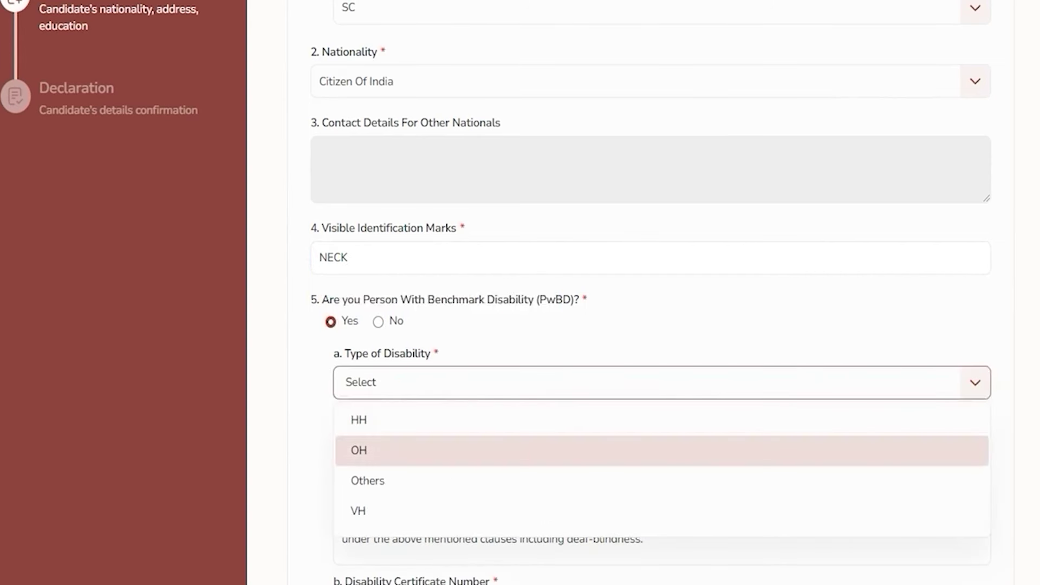
pyautogui.click(371, 449)
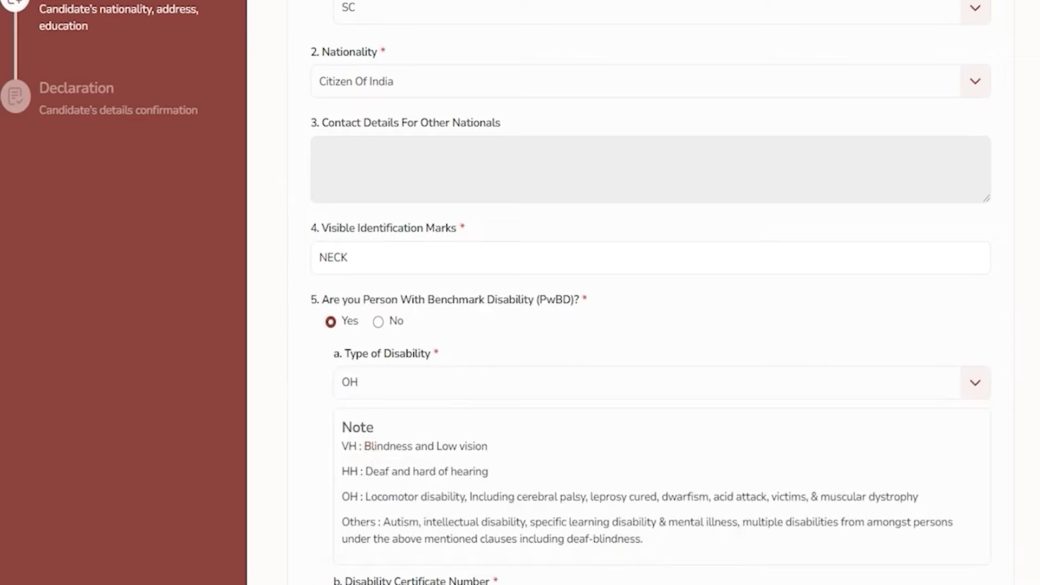
pyautogui.scroll(-3, 412, 441)
pyautogui.click(412, 441)
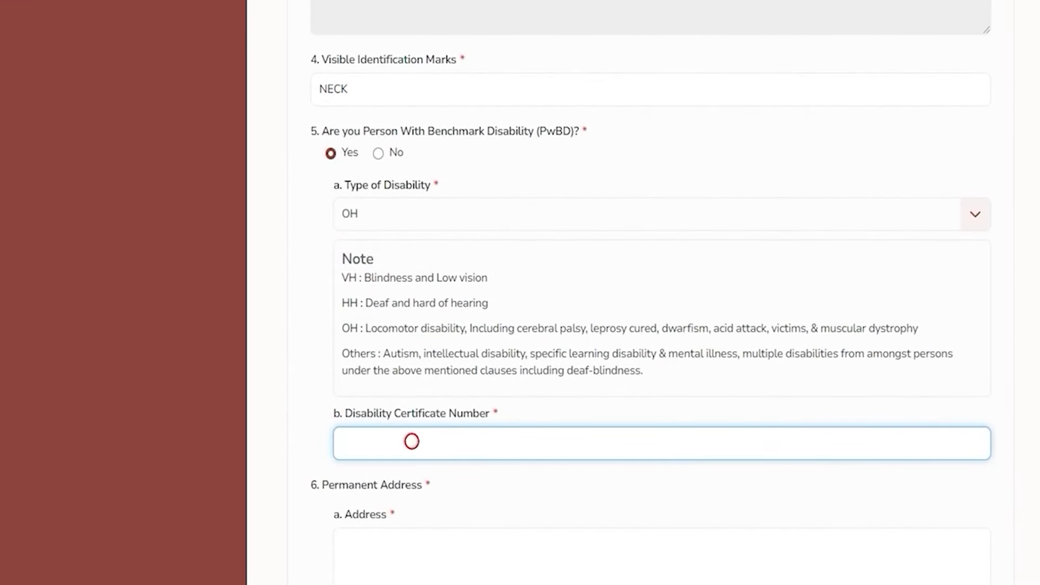
pyautogui.scroll(3, 412, 441)
pyautogui.doubleClick(554, 300)
pyautogui.click(378, 322)
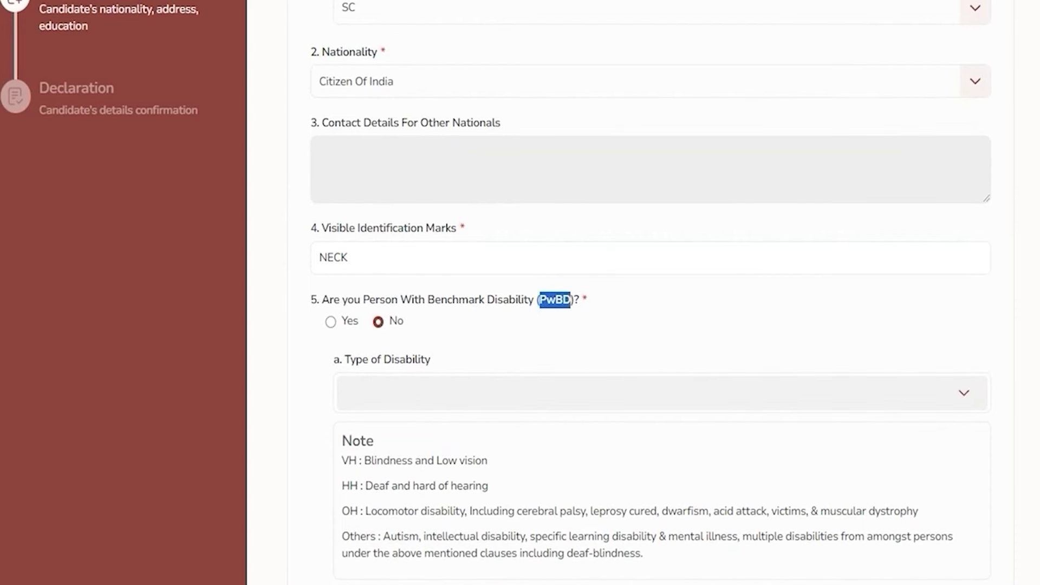
pyautogui.scroll(-5, 650, 293)
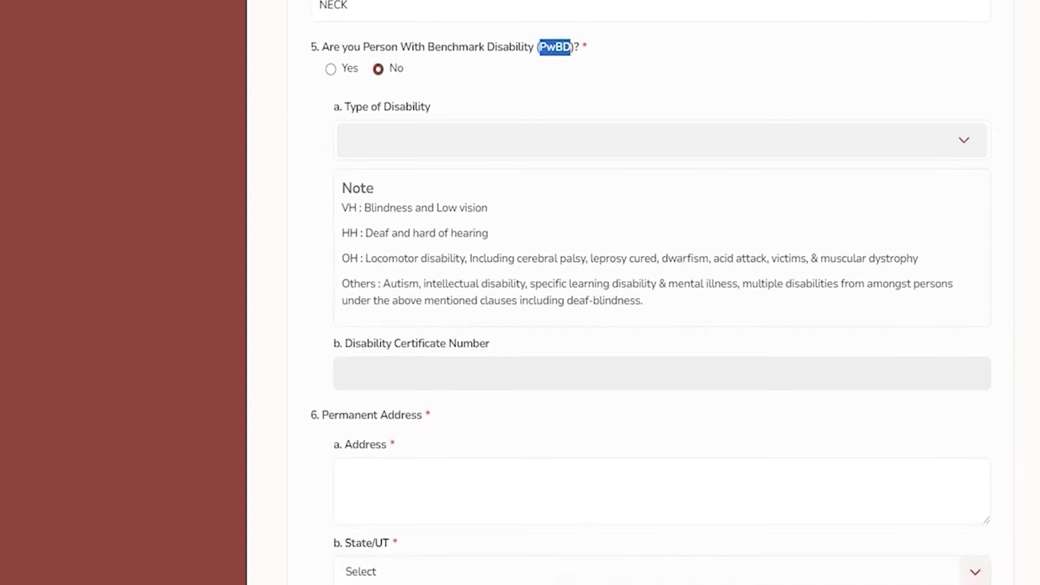
pyautogui.doubleClick(331, 415)
pyautogui.scroll(-5, 331, 411)
pyautogui.click(395, 235)
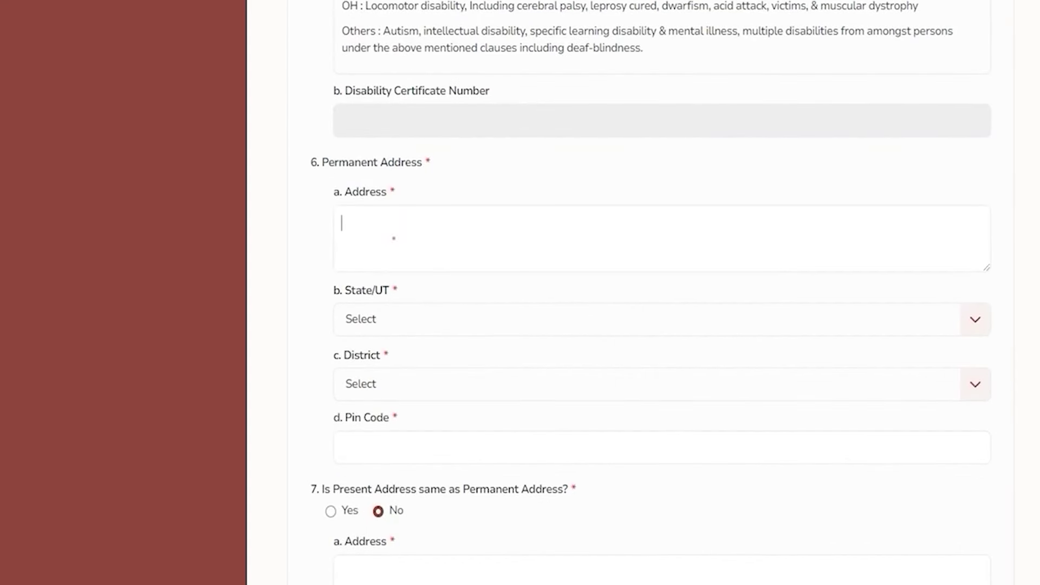
pyautogui.click(381, 323)
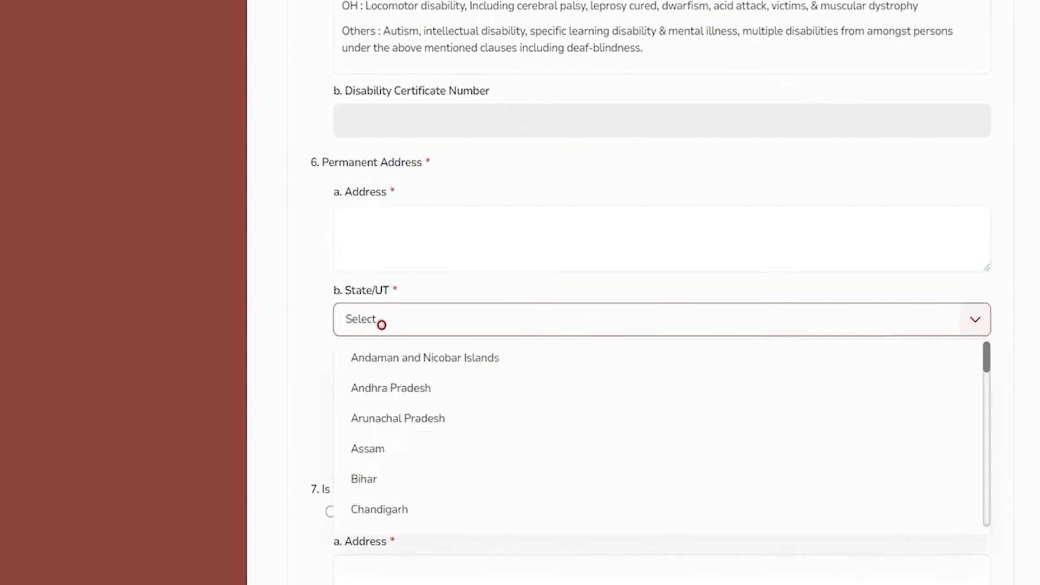
pyautogui.press('u')
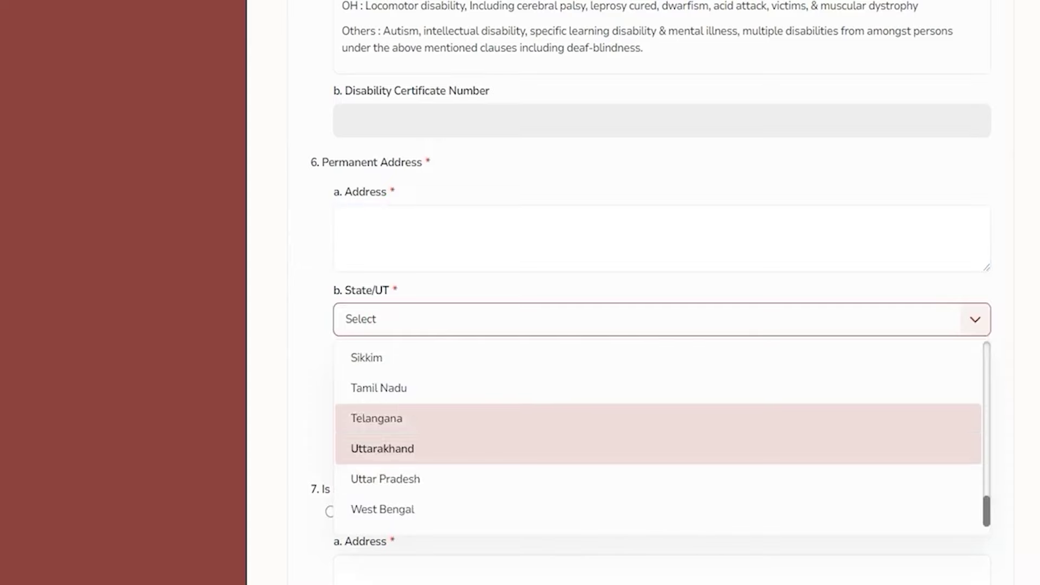
pyautogui.press('Return')
pyautogui.click(414, 389)
pyautogui.click(388, 448)
pyautogui.click(388, 445)
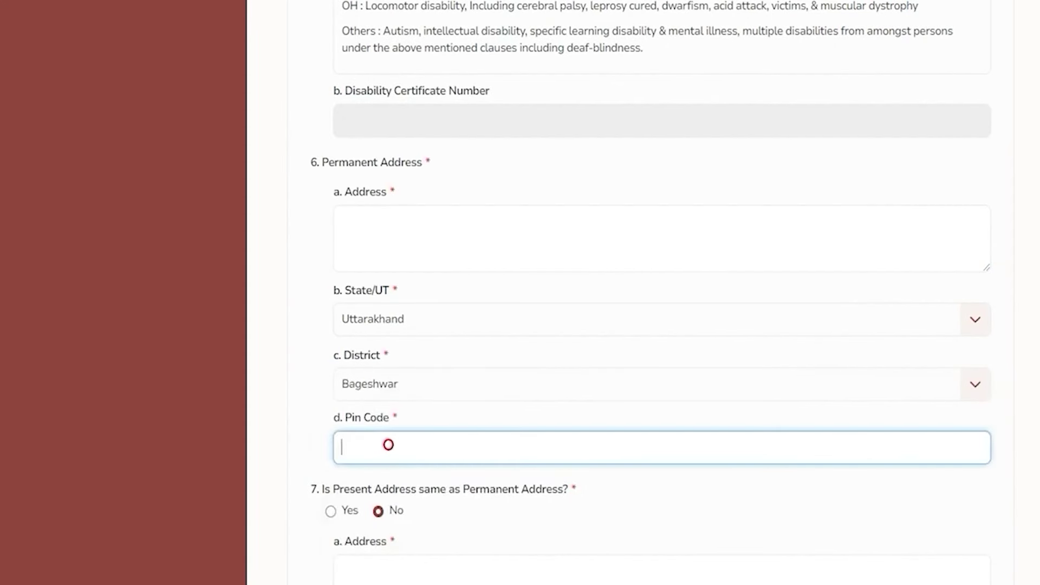
pyautogui.scroll(-2, 389, 444)
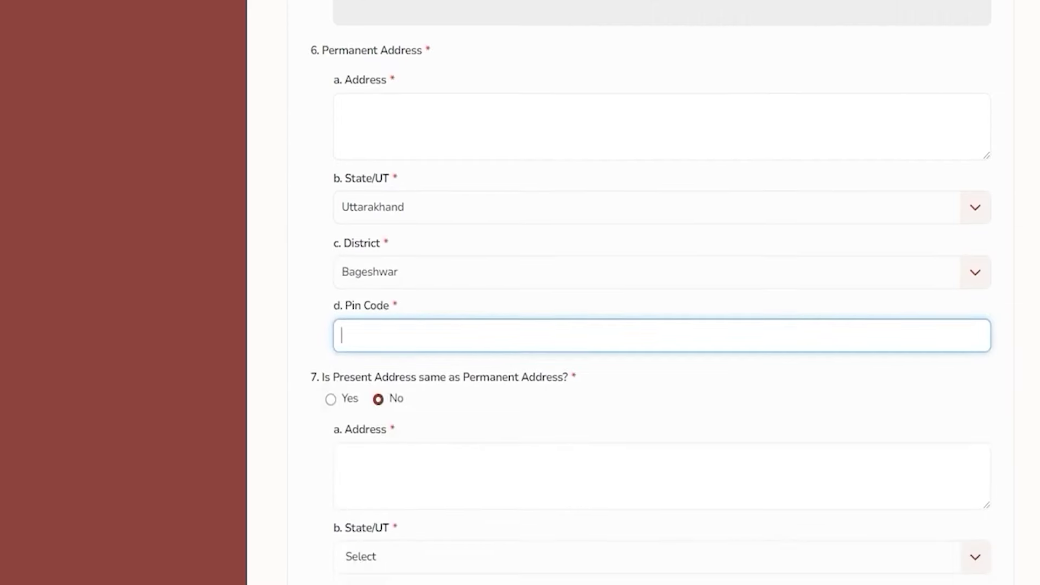
pyautogui.scroll(-1, 650, 293)
pyautogui.doubleClick(333, 321)
pyautogui.moveTo(332, 320); pyautogui.dragTo(406, 321)
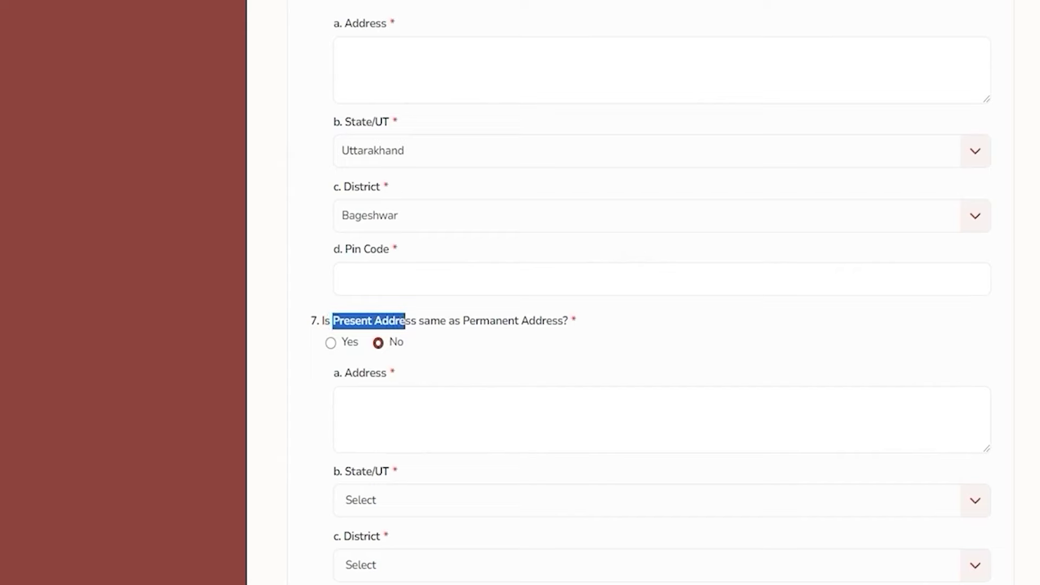
pyautogui.moveTo(406, 321); pyautogui.dragTo(367, 121)
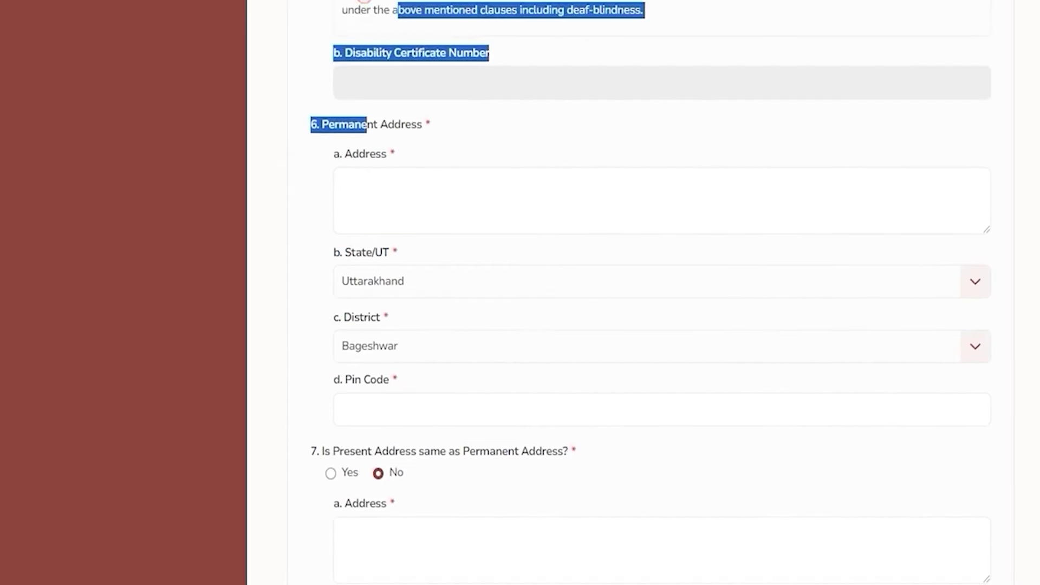
pyautogui.click(381, 124)
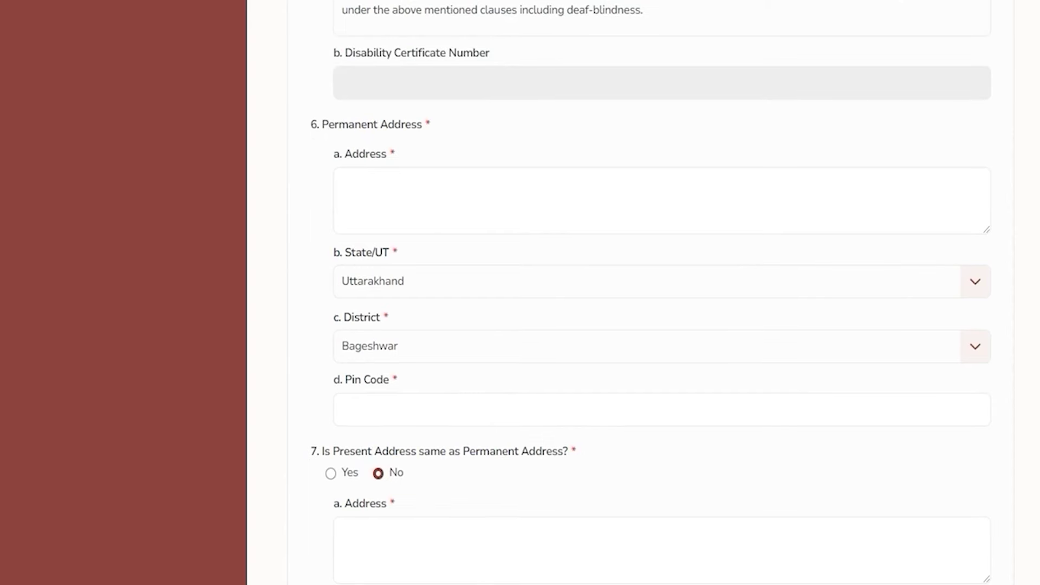
pyautogui.scroll(-3, 349, 279)
pyautogui.moveTo(349, 281); pyautogui.dragTo(395, 283)
pyautogui.scroll(2, 650, 292)
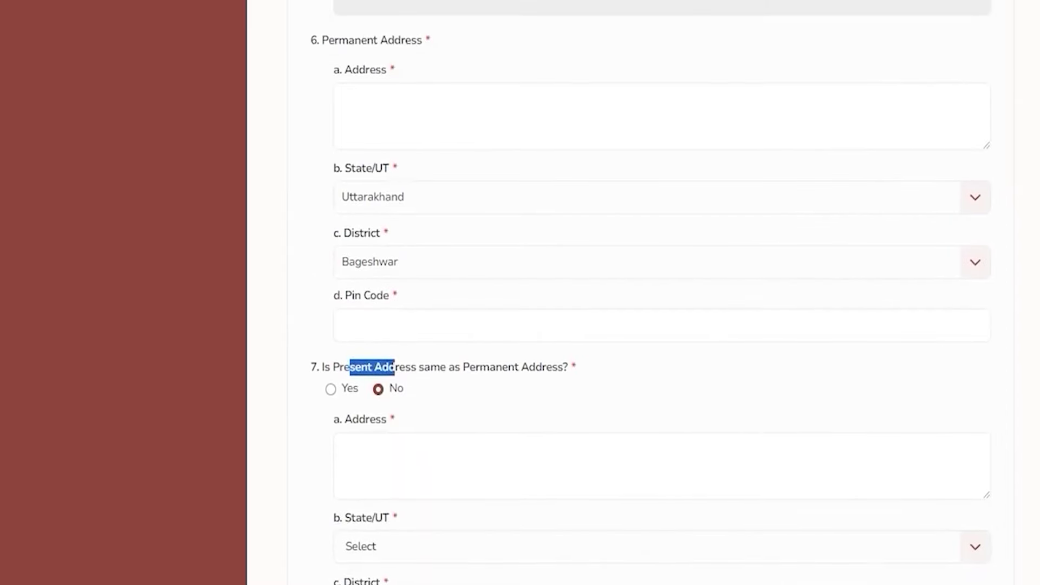
pyautogui.scroll(-5, 650, 293)
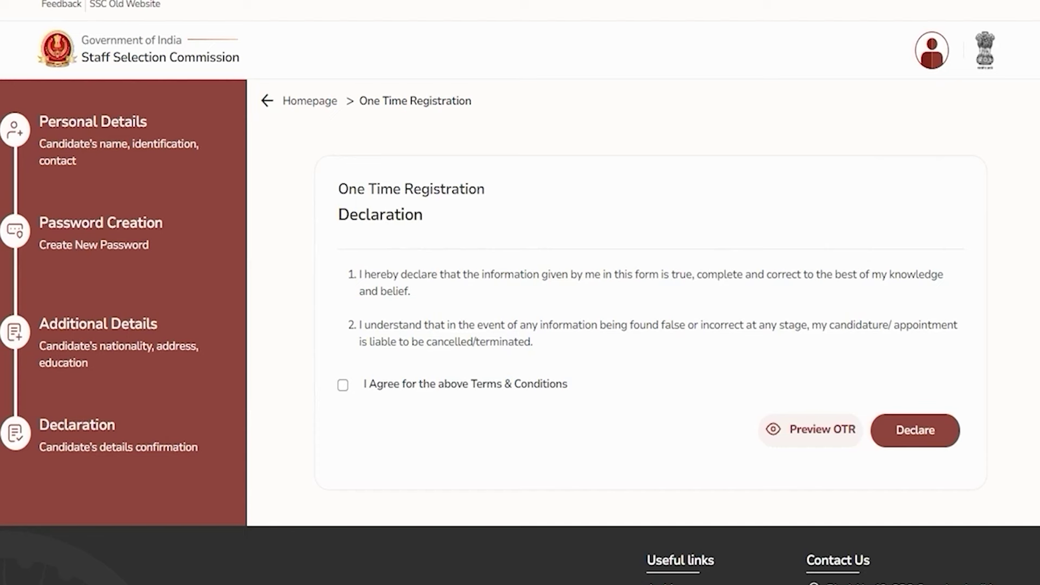
# Tick 'I Agree for the above Terms & Conditions' and preview the OTR details
pyautogui.moveTo(353, 186); pyautogui.dragTo(413, 188)
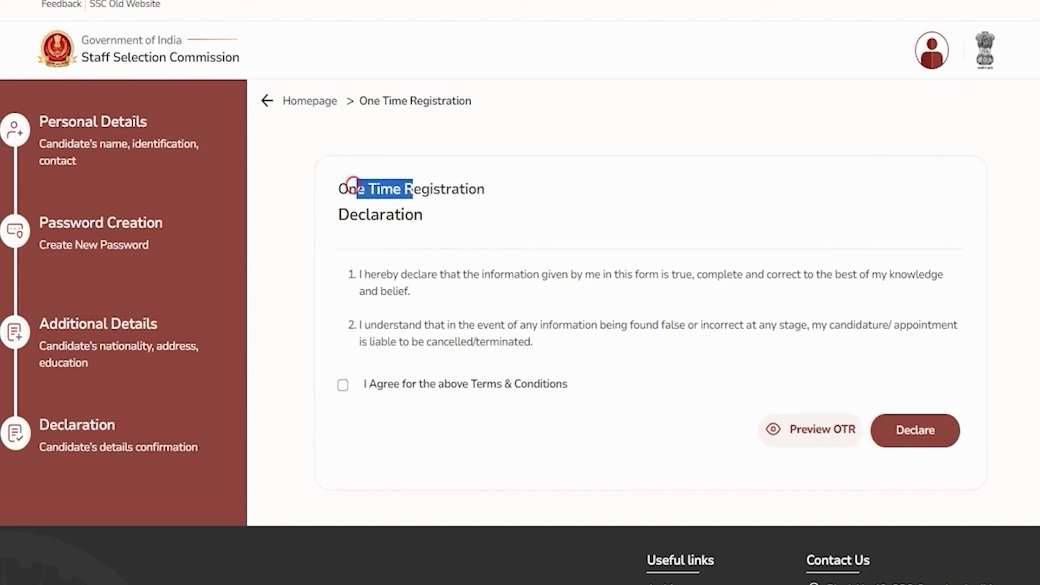
pyautogui.moveTo(362, 274); pyautogui.dragTo(680, 274)
pyautogui.moveTo(369, 325); pyautogui.dragTo(513, 325)
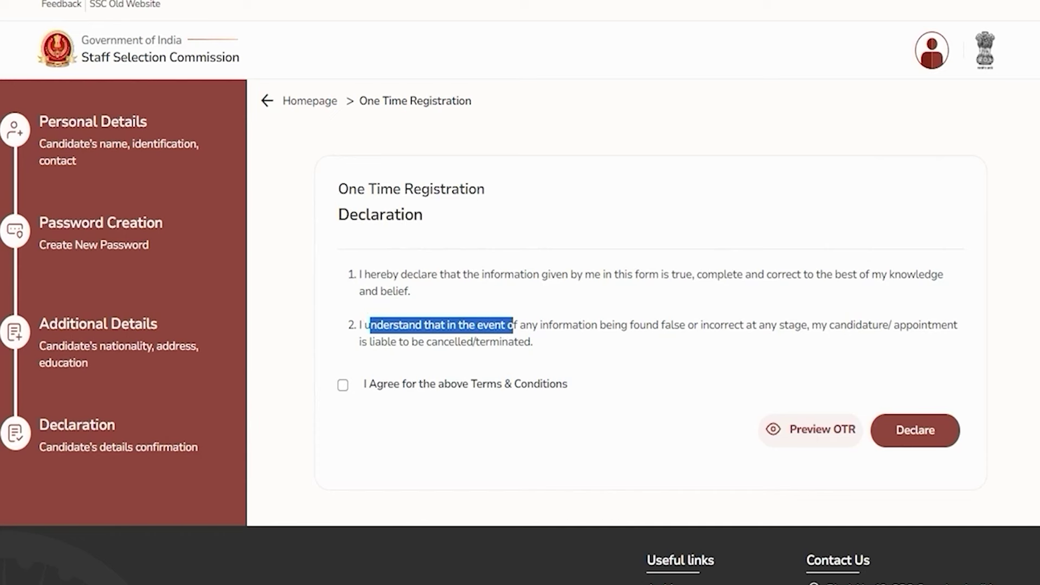
pyautogui.click(343, 385)
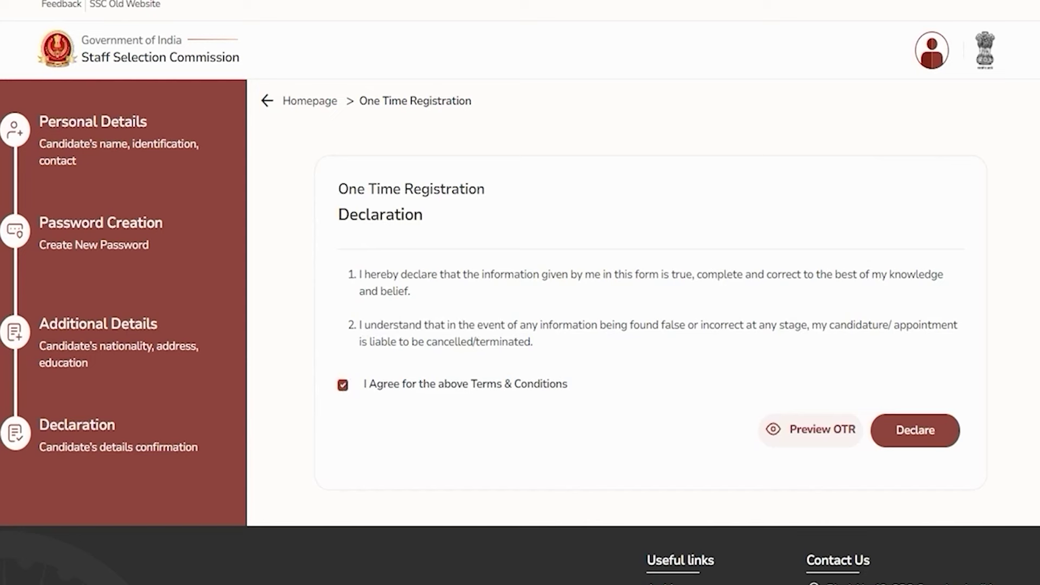
pyautogui.click(816, 430)
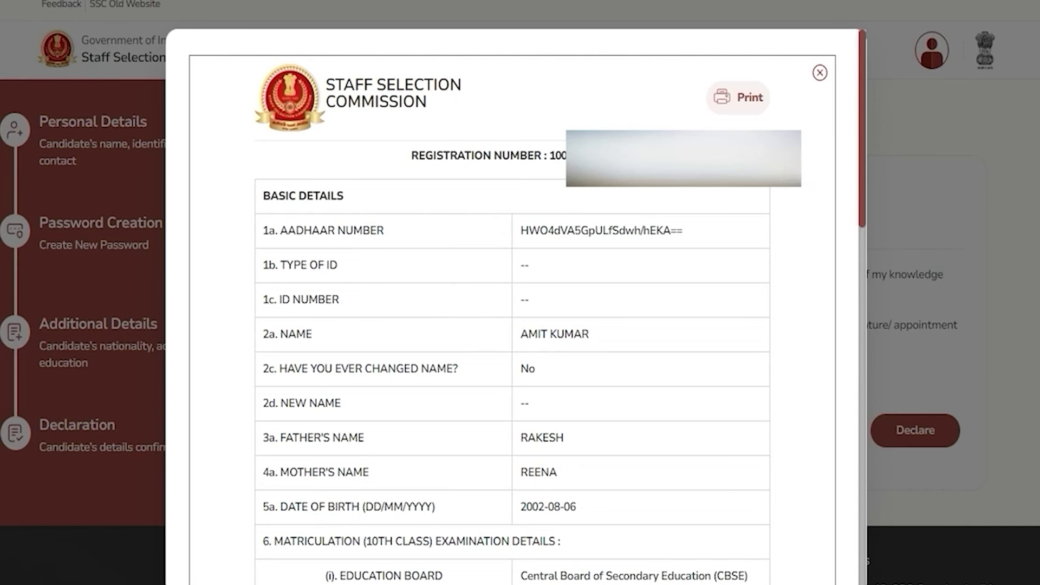
# Close the OTR preview and scroll the dashboard to the live Constable (GD) 2025 exam
pyautogui.press('Escape')
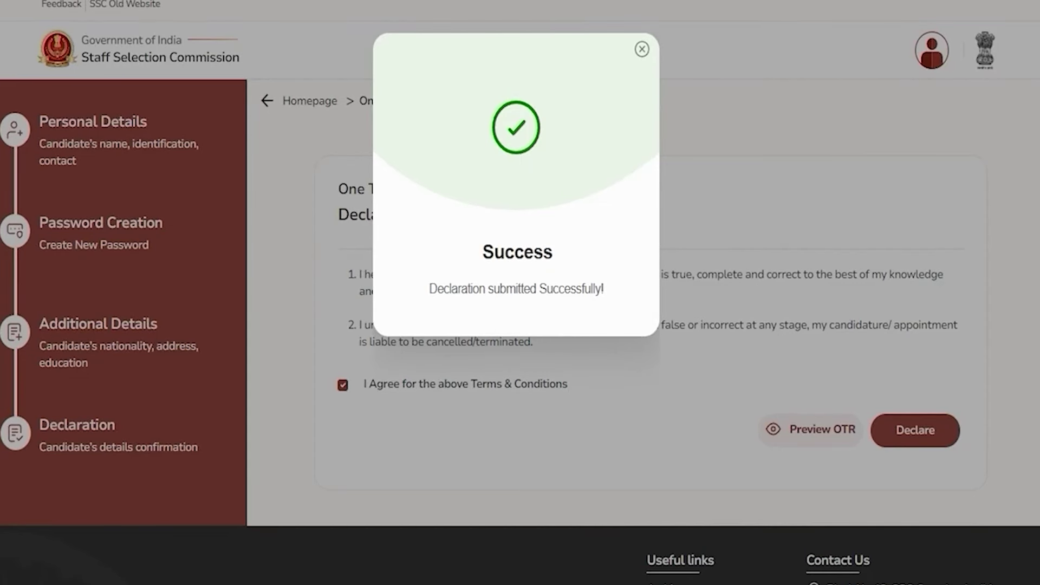
pyautogui.scroll(-3, 592, 282)
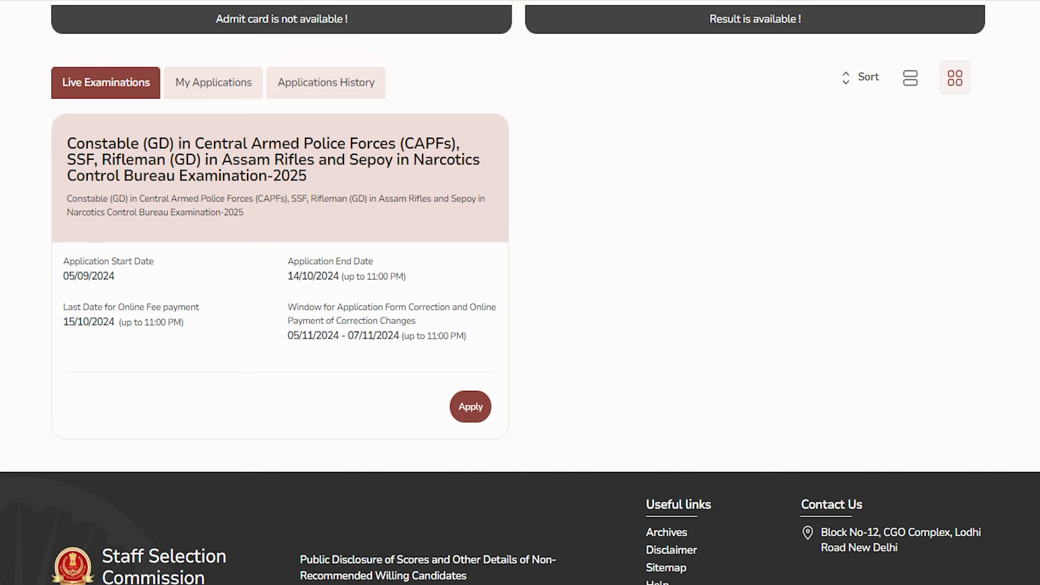
# Apply for the Constable (GD) Examination-2025 from its Live Examinations card
pyautogui.moveTo(76, 143); pyautogui.dragTo(452, 143)
pyautogui.moveTo(111, 160); pyautogui.dragTo(307, 176)
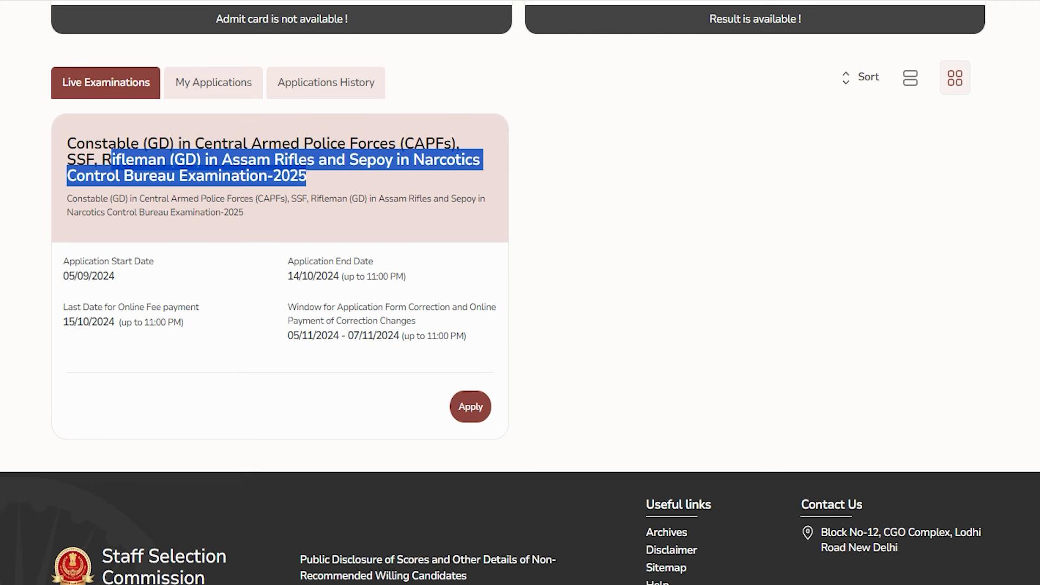
pyautogui.moveTo(68, 144); pyautogui.dragTo(318, 198)
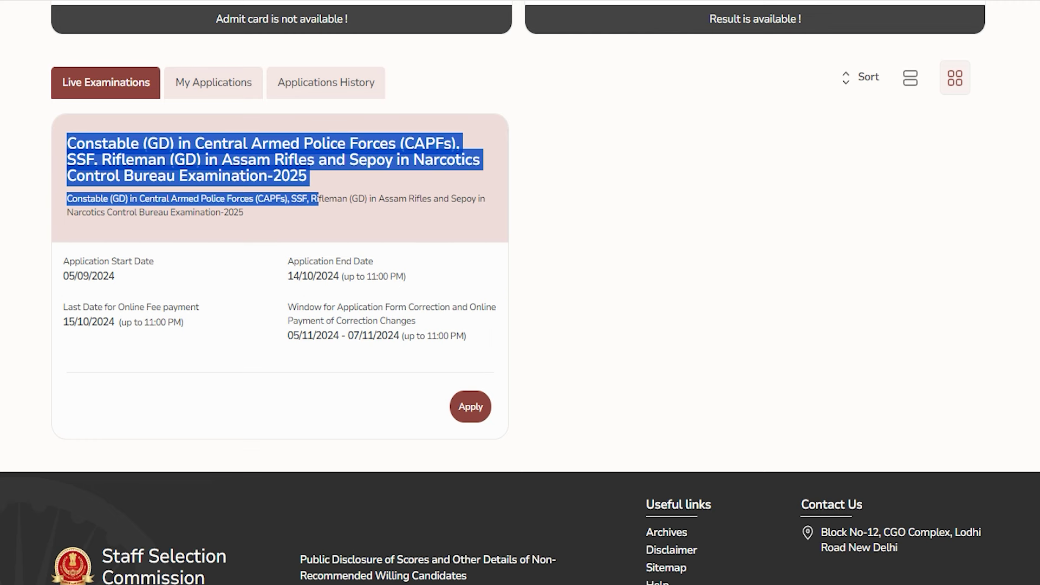
pyautogui.click(470, 407)
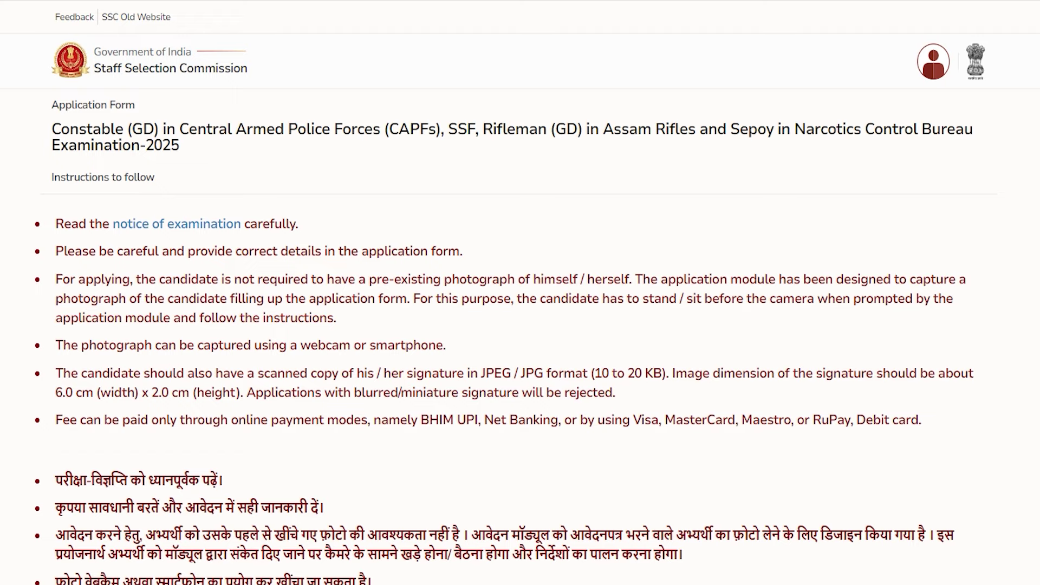
# Scroll past the photo, signature and fee instructions and choose Fill Form
pyautogui.scroll(-7, 520, 292)
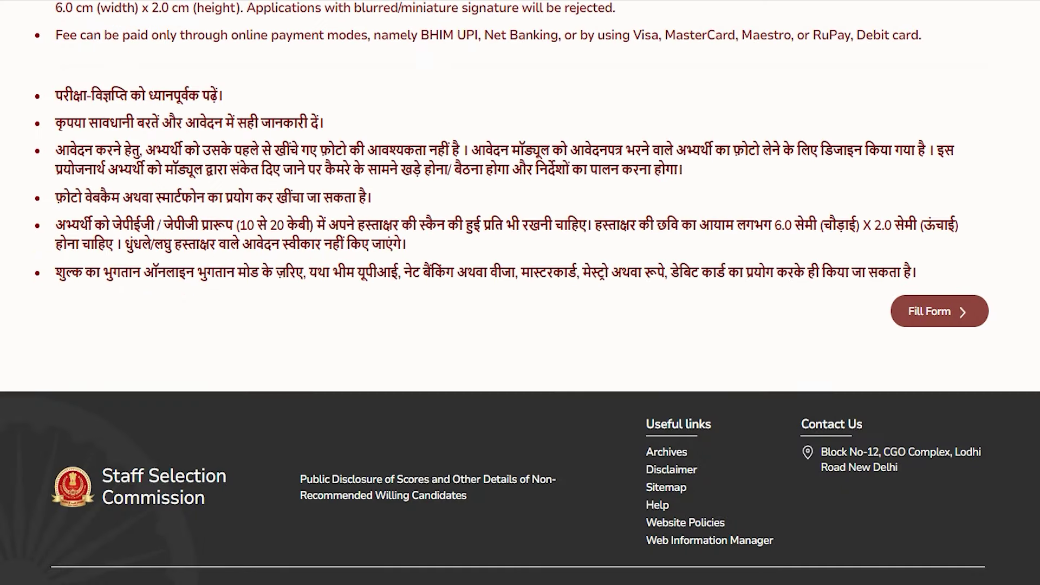
pyautogui.click(930, 311)
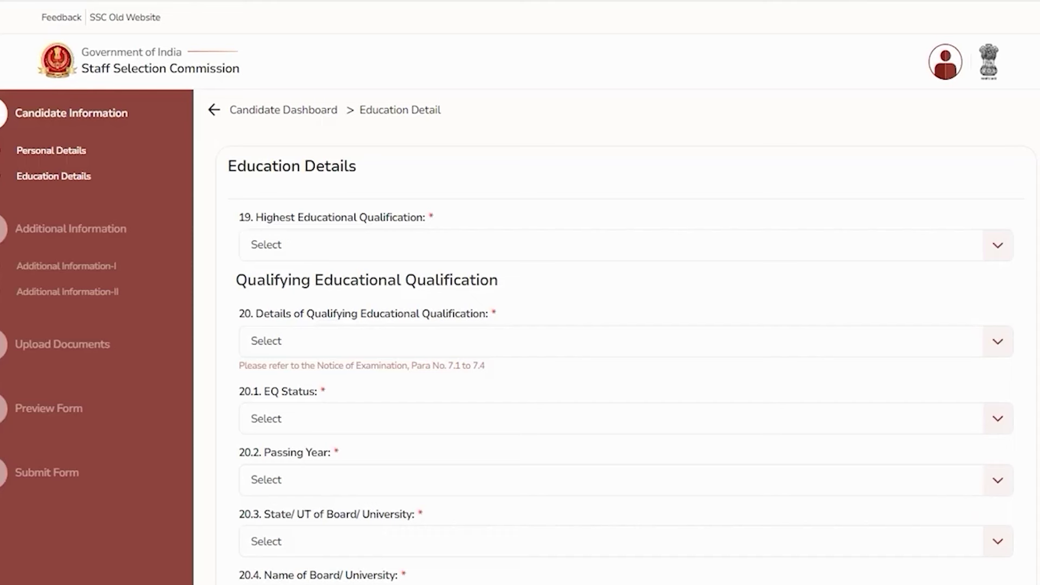
# Choose Higher Secondary (10+2) in the '19. Highest Educational Qualification' dropdown
pyautogui.moveTo(247, 166); pyautogui.dragTo(344, 166)
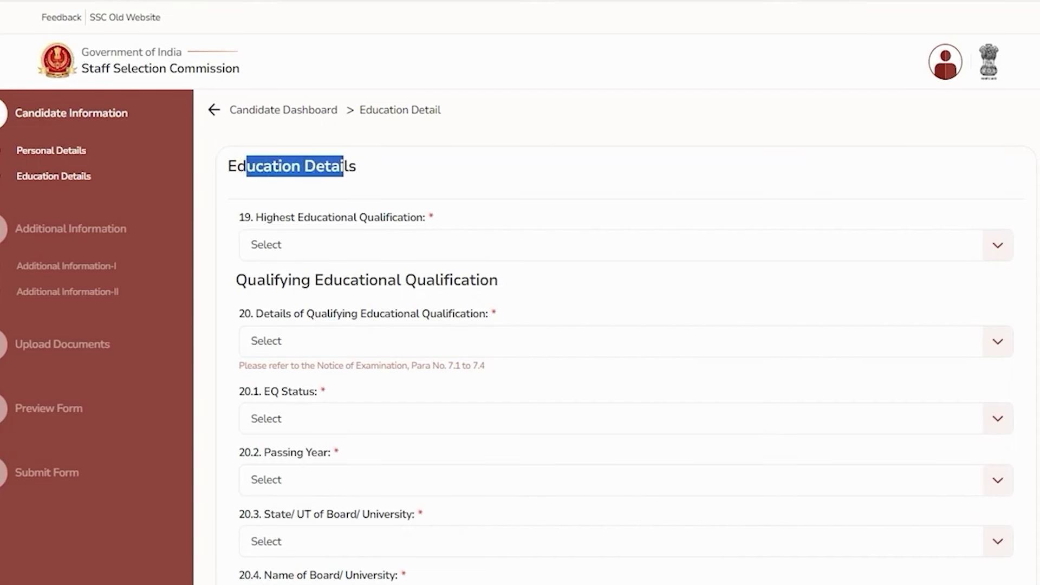
pyautogui.click(305, 245)
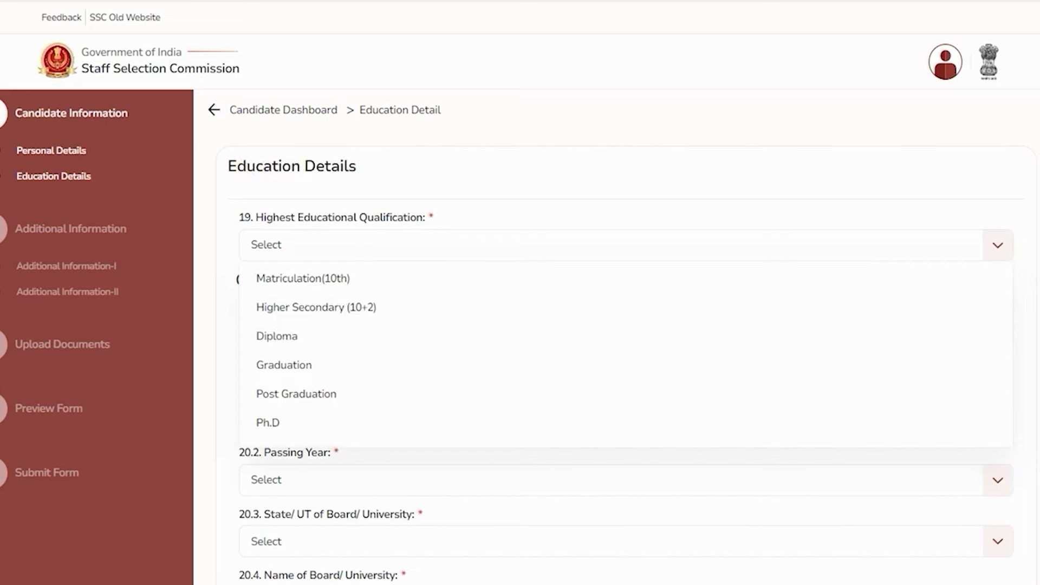
pyautogui.click(297, 308)
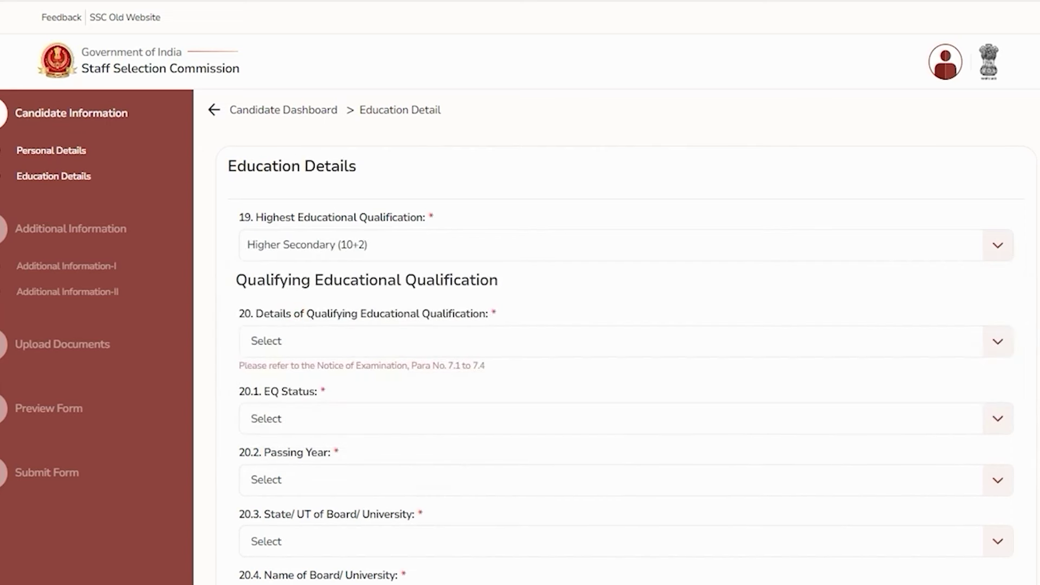
pyautogui.click(340, 247)
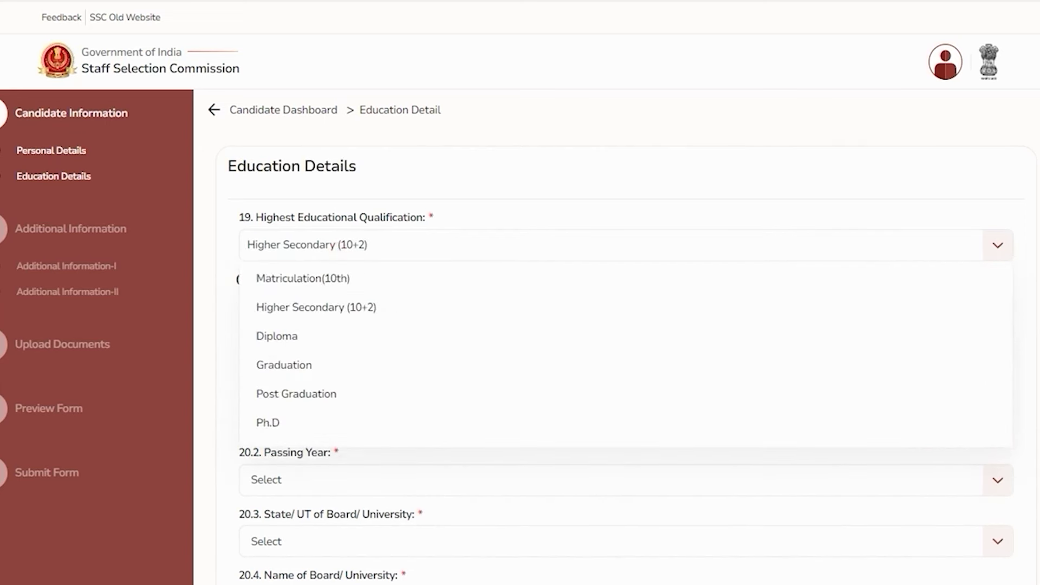
pyautogui.click(307, 309)
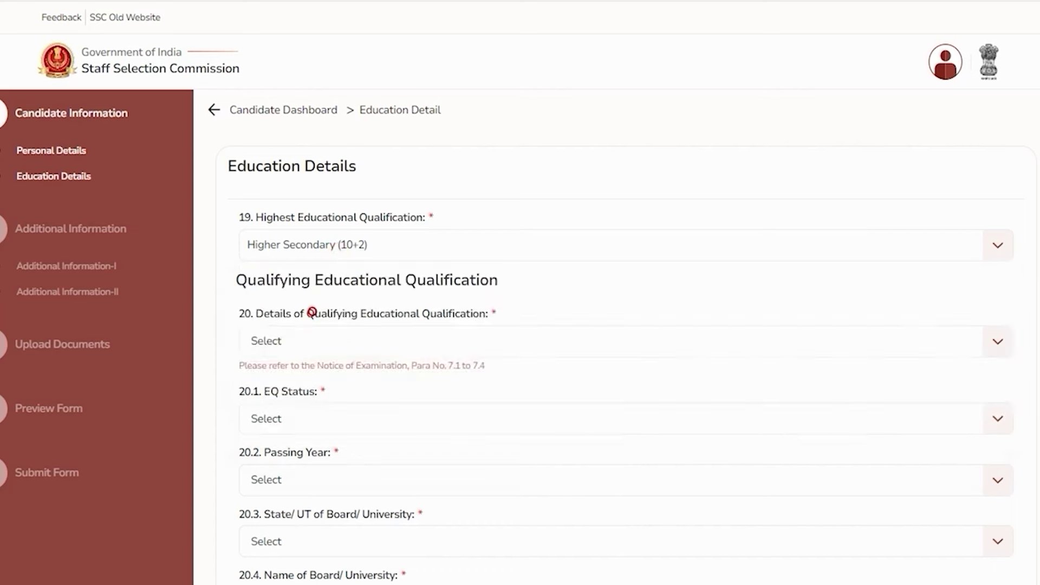
pyautogui.moveTo(256, 280); pyautogui.dragTo(460, 280)
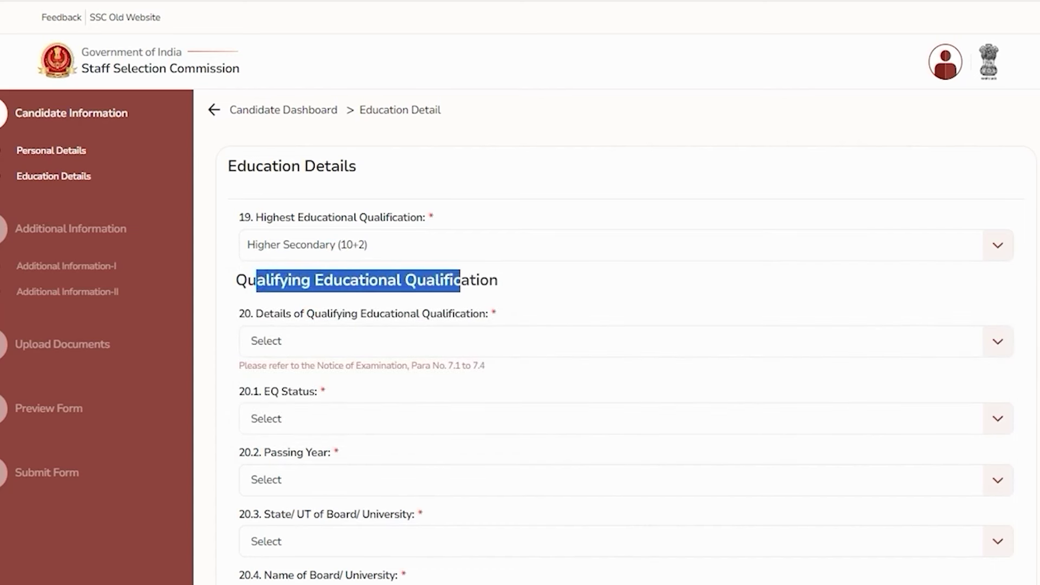